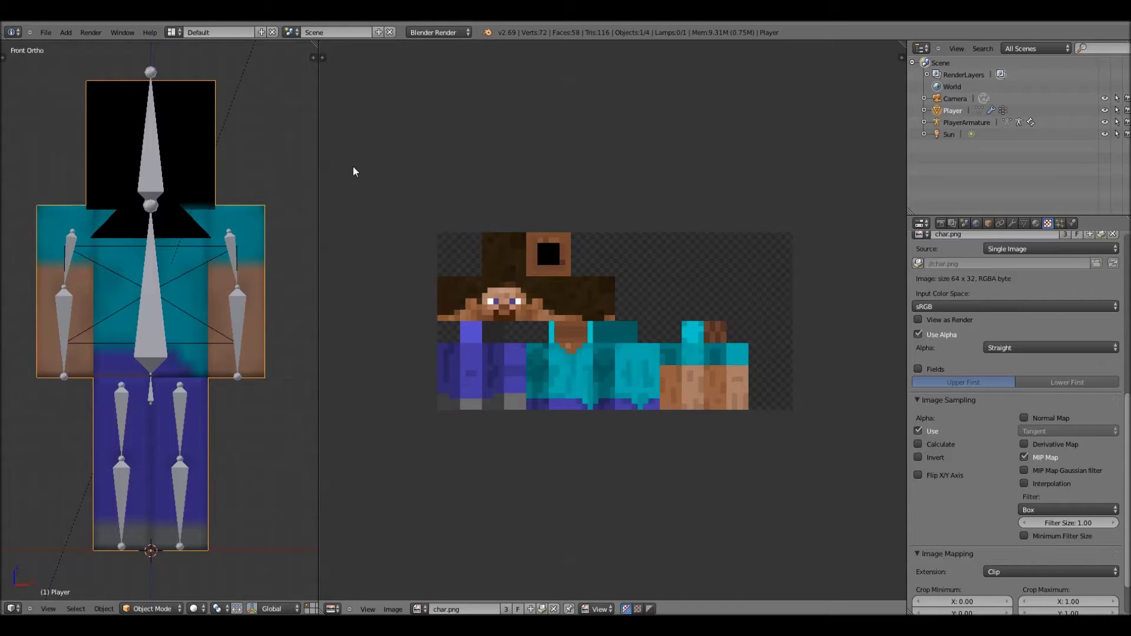
Replace the character's skin image with dlskin.png from the Desktop
click(392, 609)
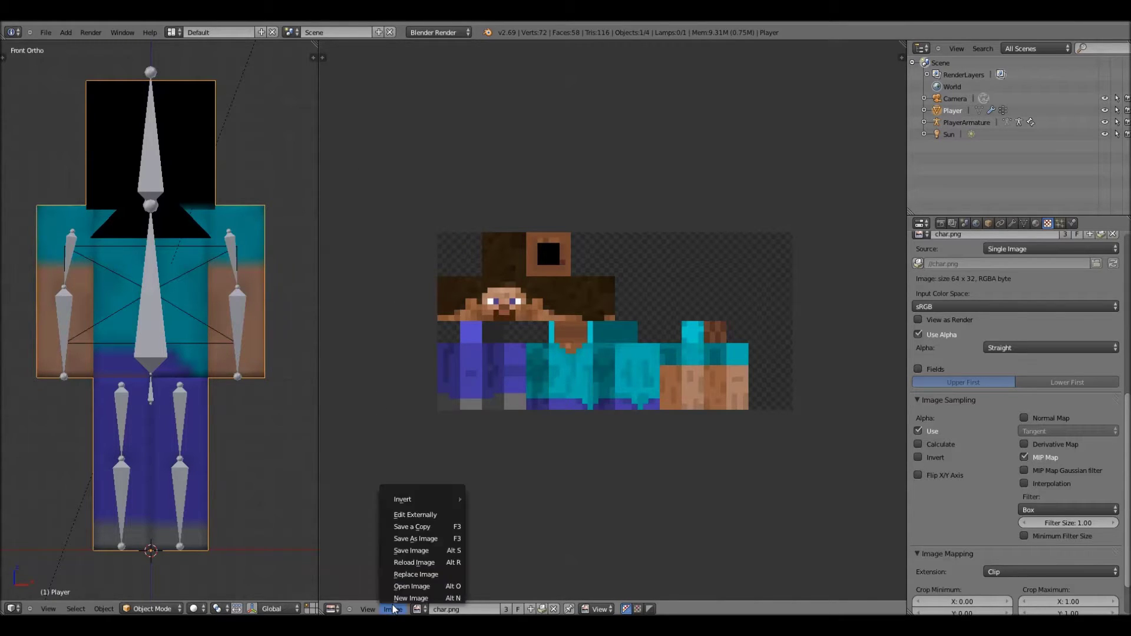
click(410, 580)
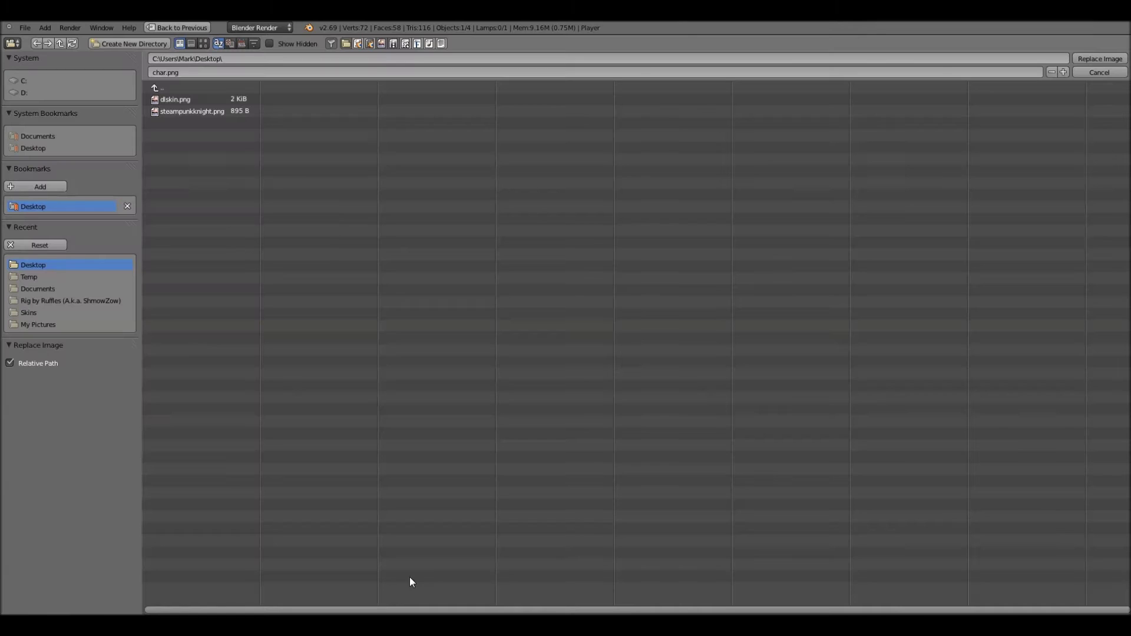
double_click(181, 95)
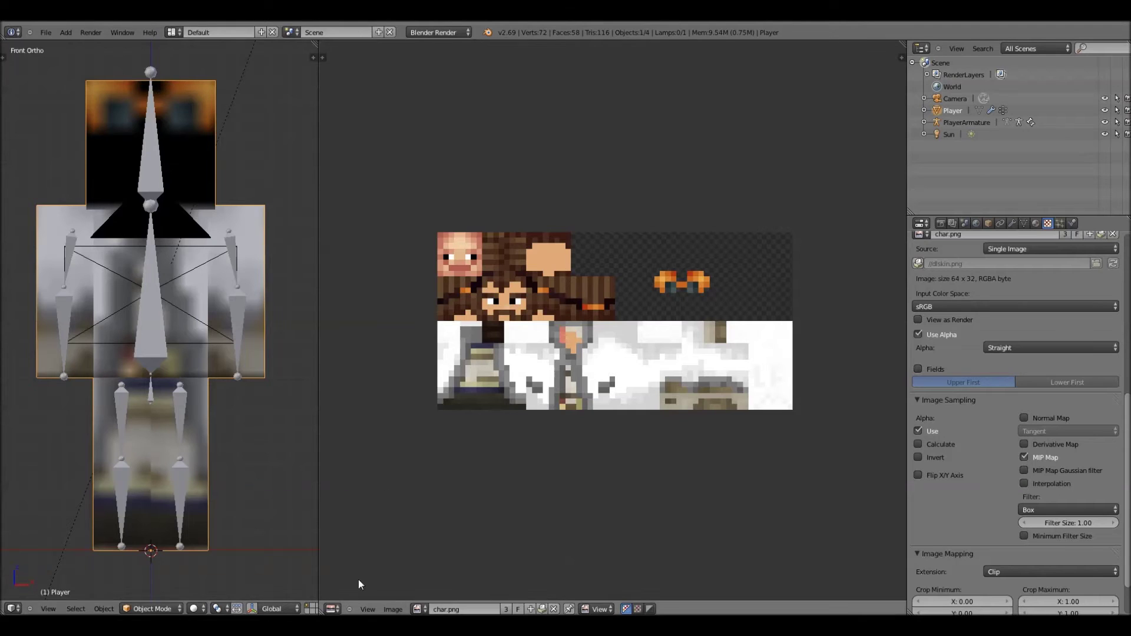
Widen and zoom out the 3D view, select the PlayerArmature and switch it to Pose Mode
drag(350, 451, 497, 451)
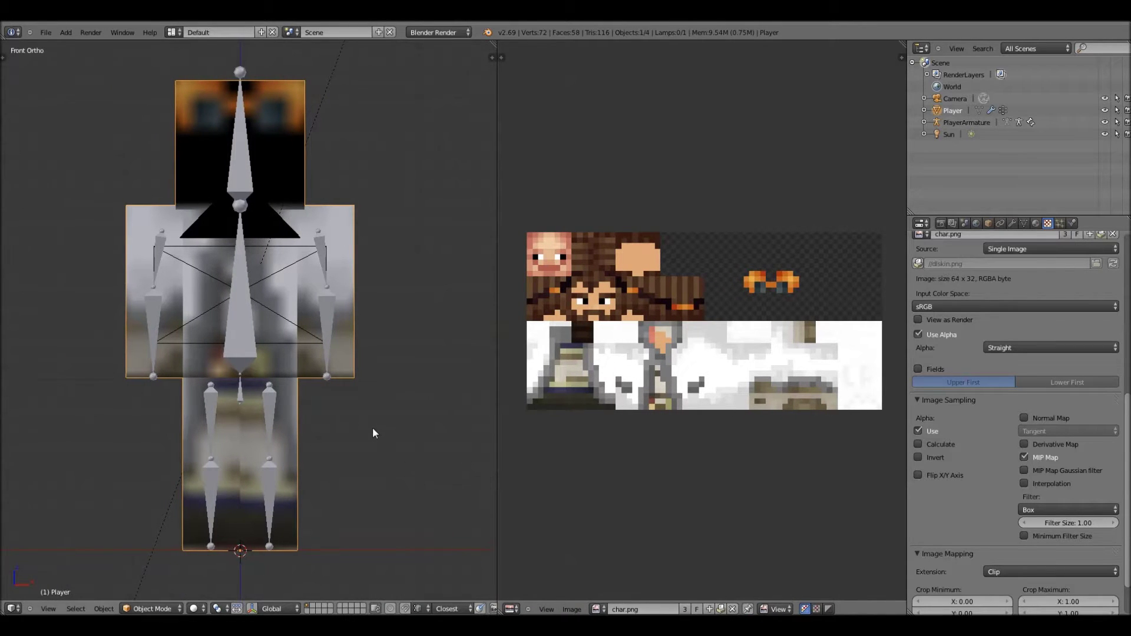
scroll(373, 434, down, 1)
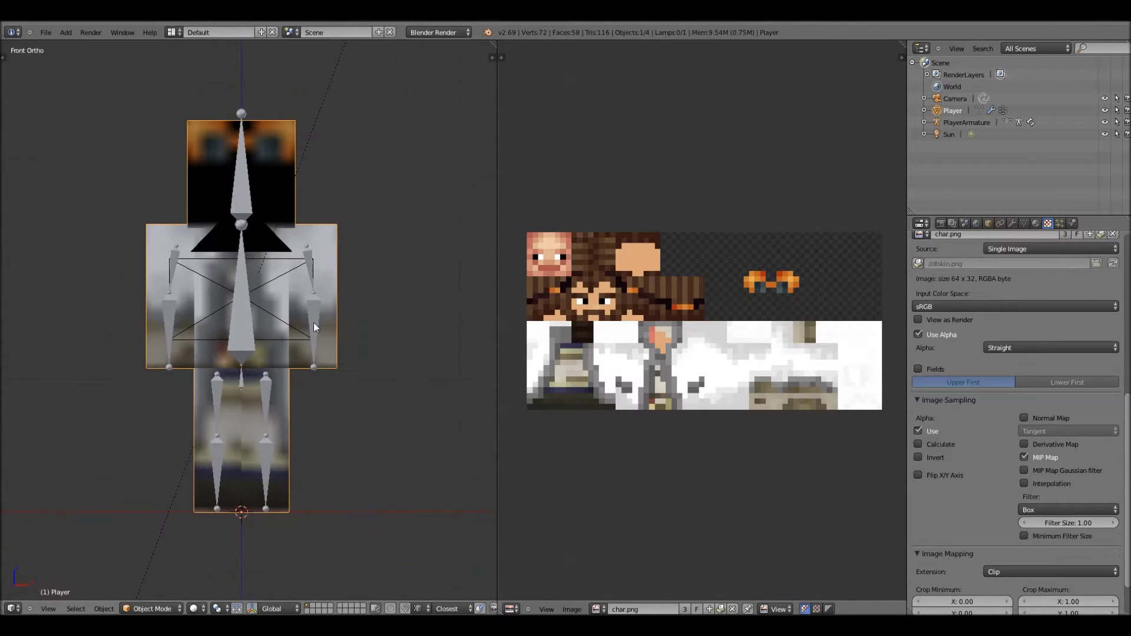
right_click(309, 270)
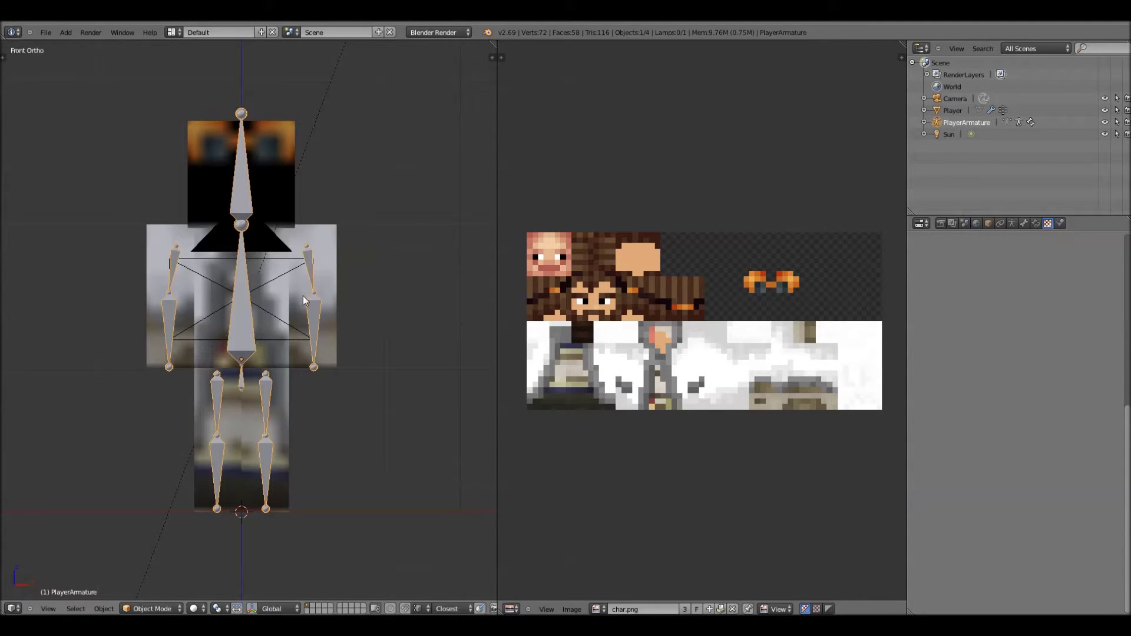
click(176, 610)
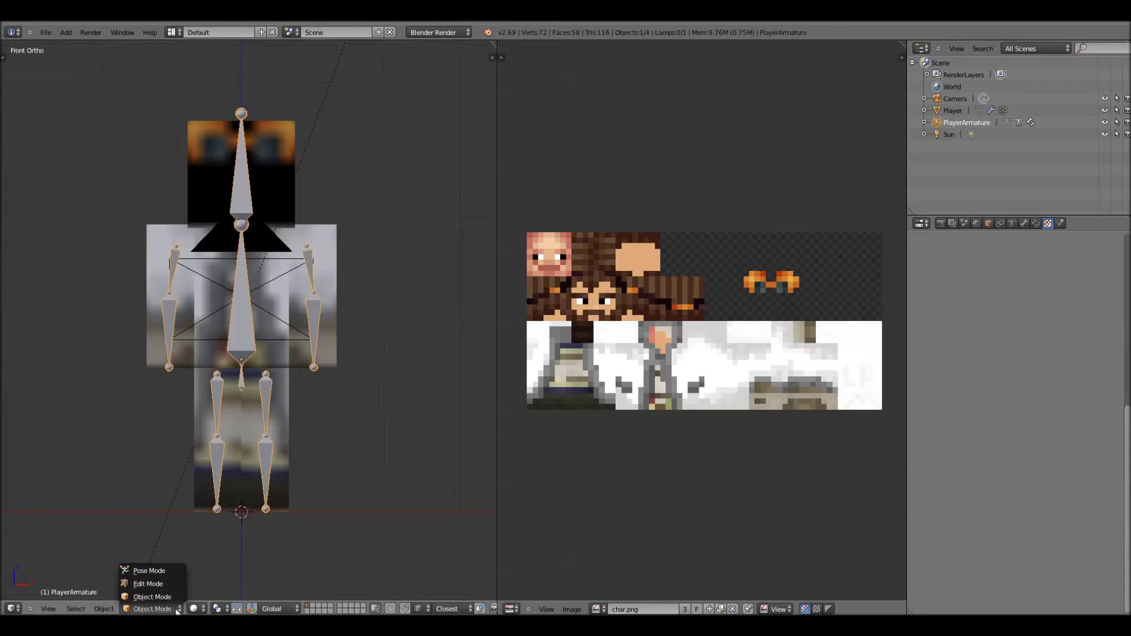
click(149, 569)
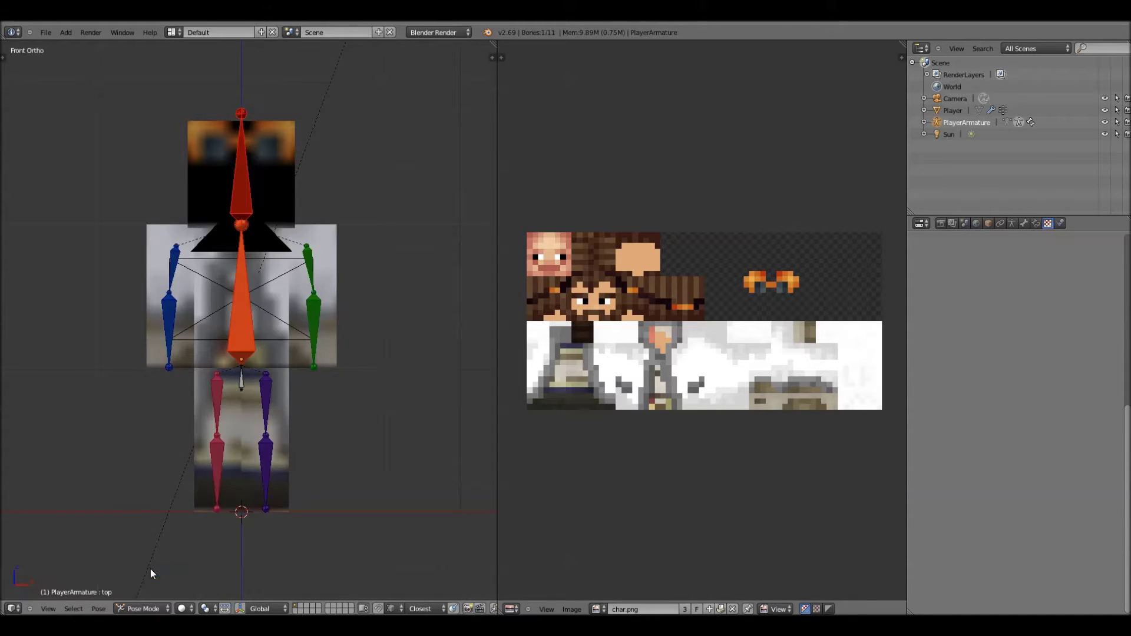
Rotate both upper-arm bones, uarm.L and the right upper arm, outward from the body
right_click(311, 271)
right_click(251, 217)
right_click(309, 270)
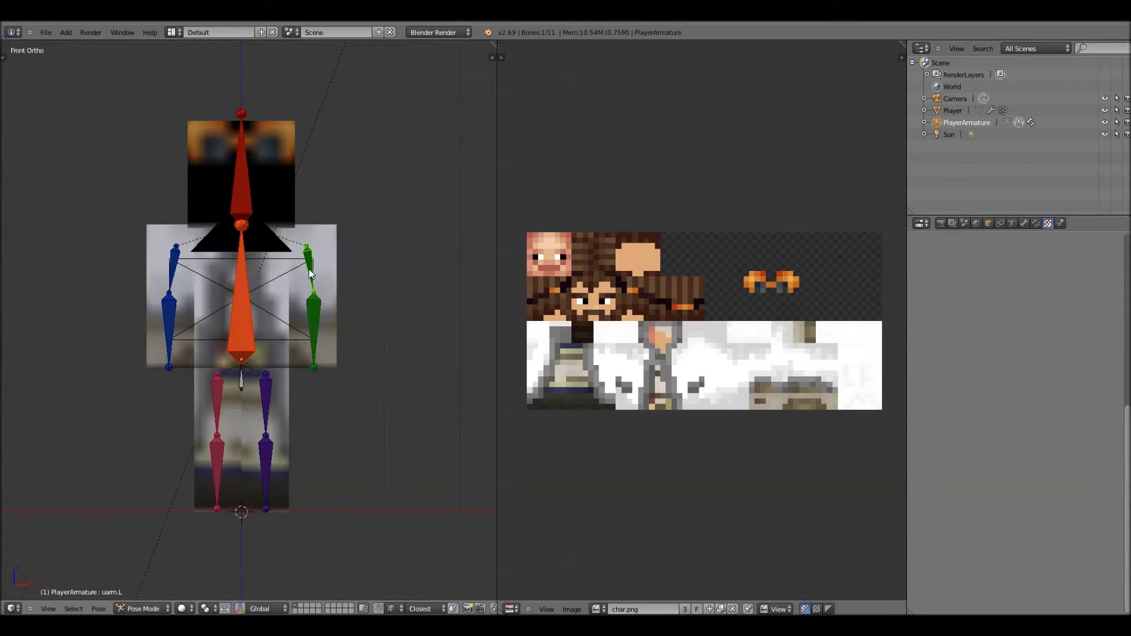
key(r)
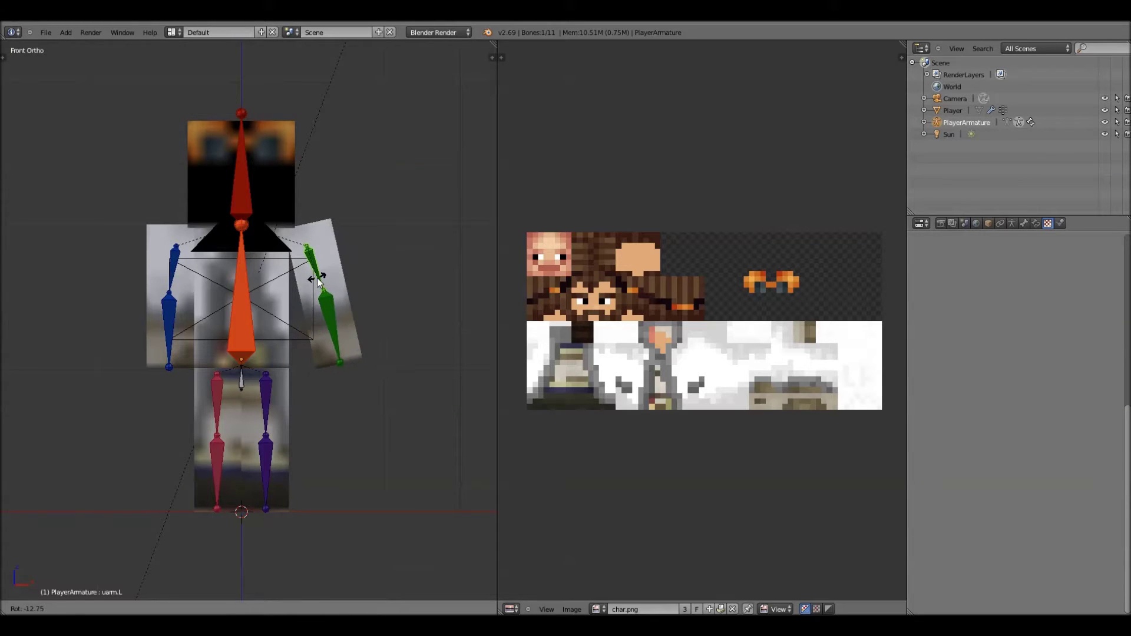
key(r)
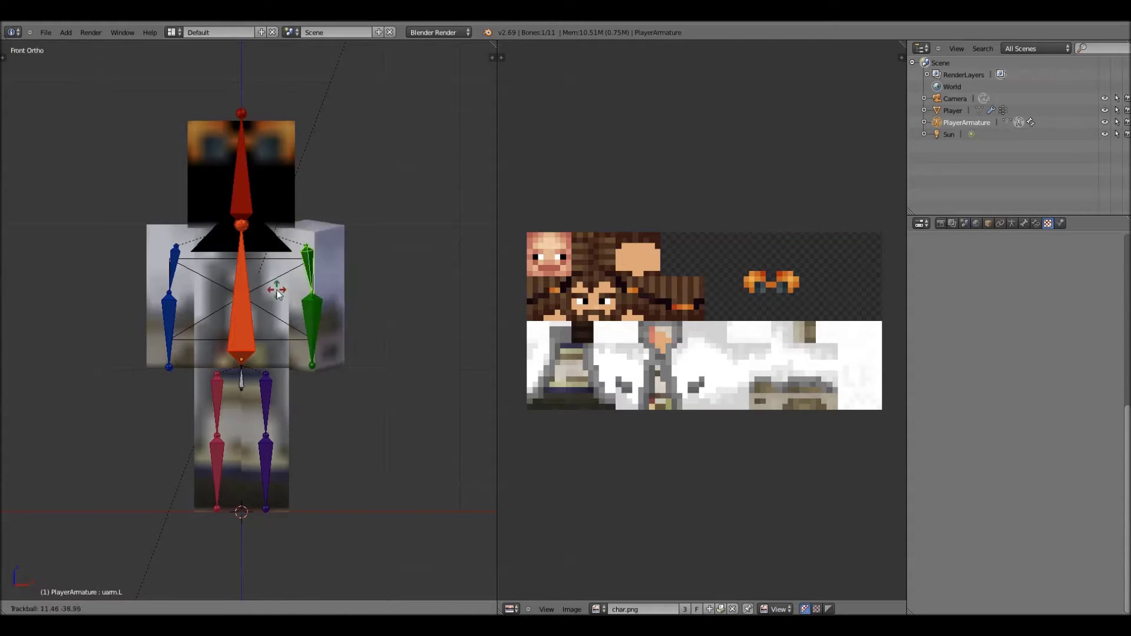
key(Escape)
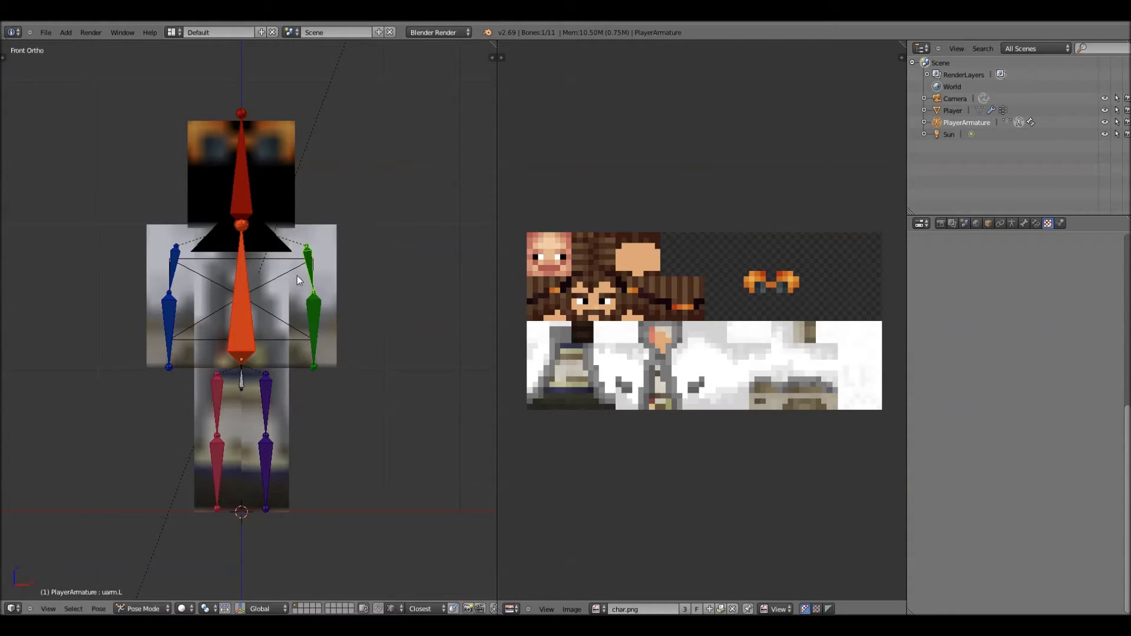
key(r)
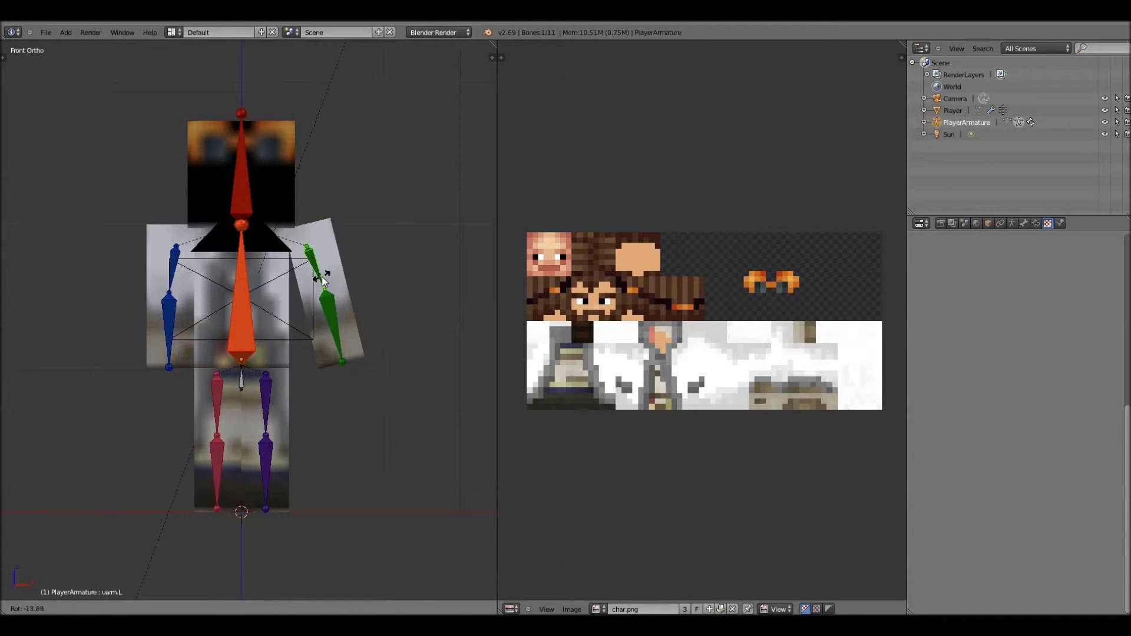
click(321, 281)
right_click(175, 276)
key(r)
click(161, 275)
Rotate both upper-leg bones slightly outward and orbit to an angled view
right_click(265, 408)
key(r)
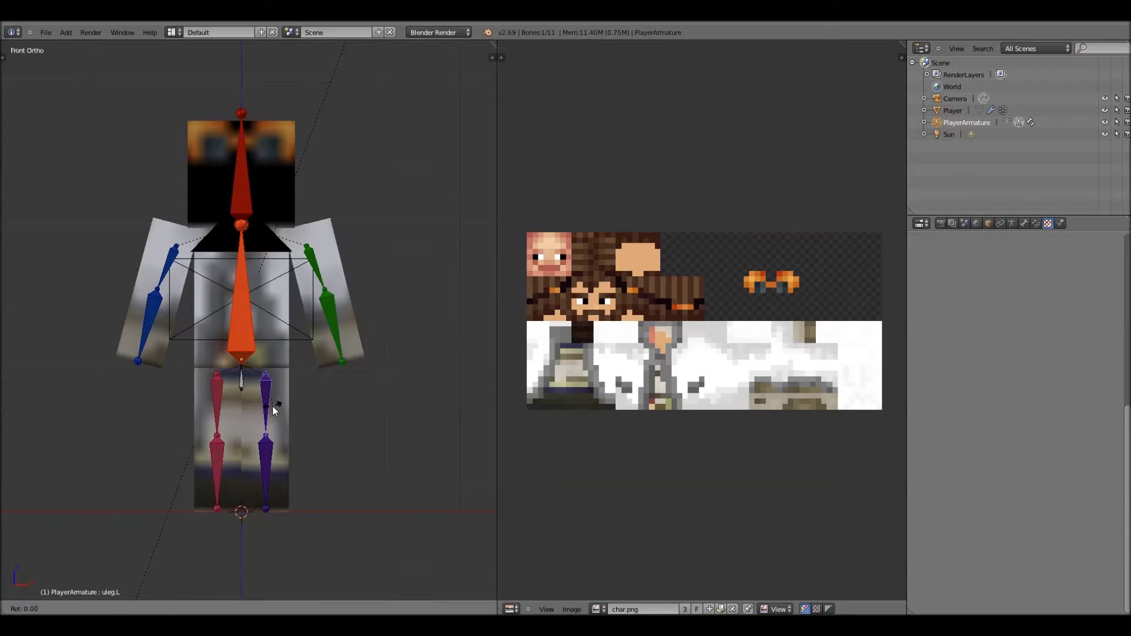
click(274, 404)
right_click(218, 405)
key(r)
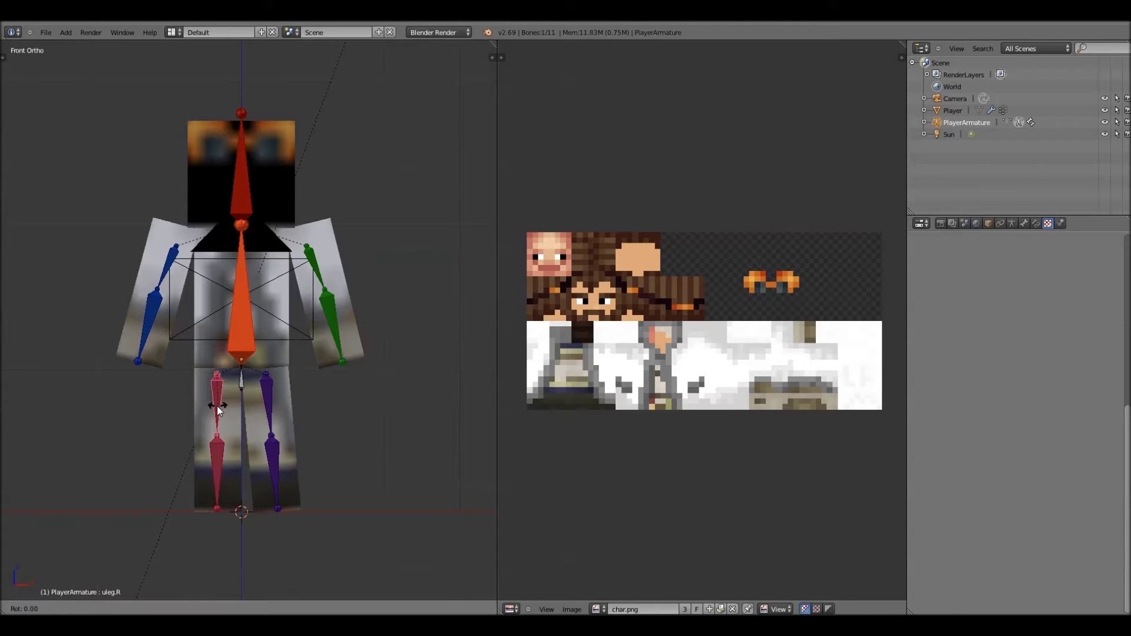
click(215, 405)
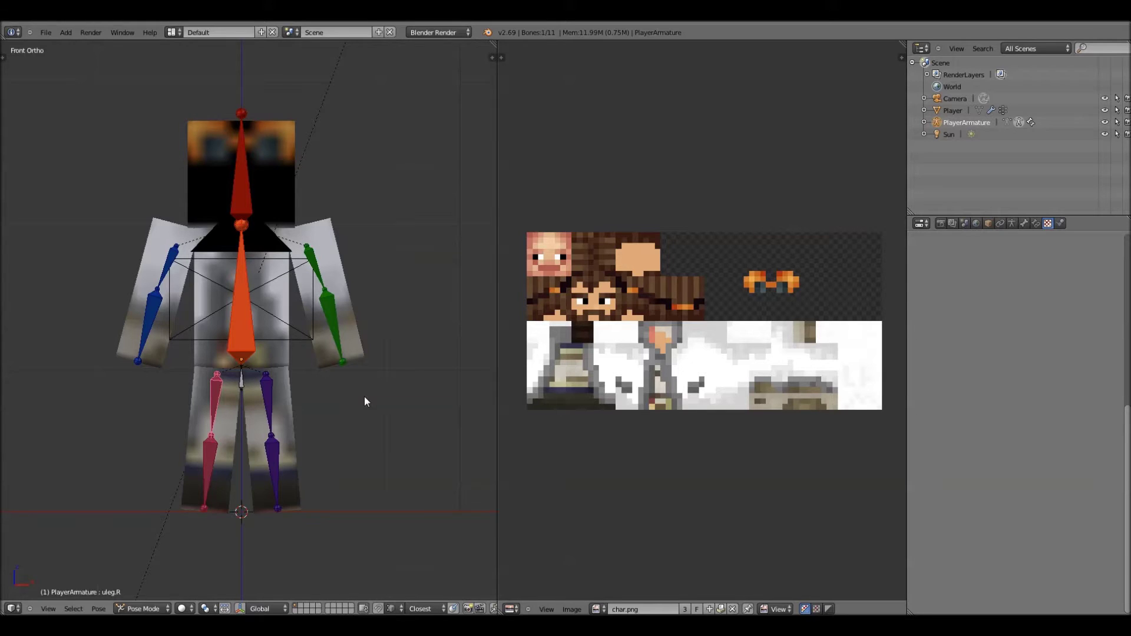
middle_drag(363, 398, 231, 396)
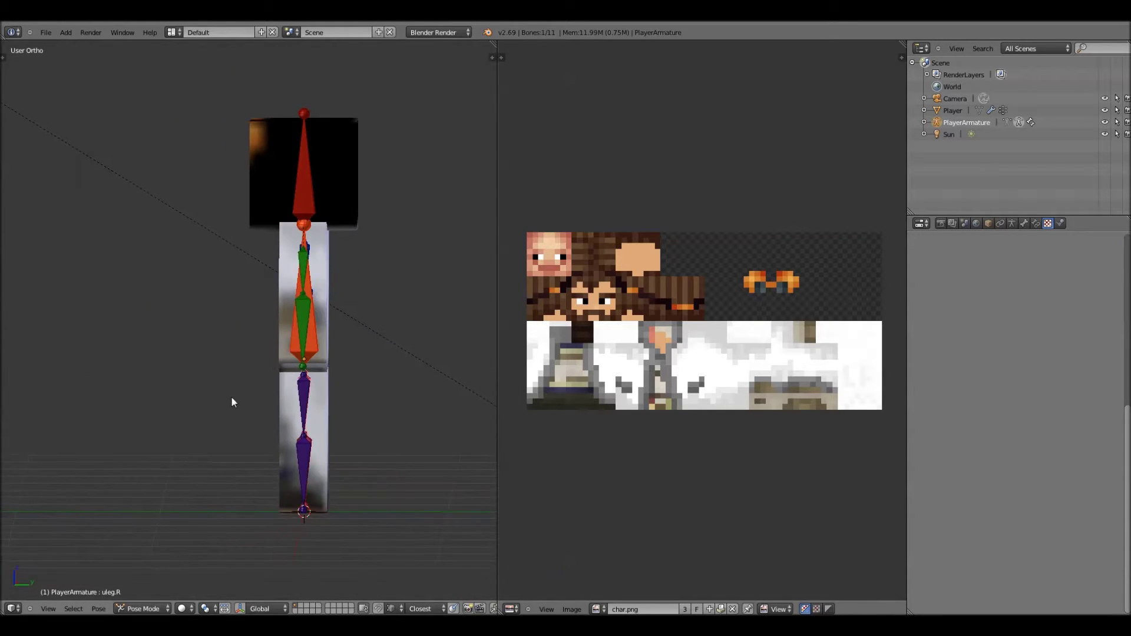
Swing the left forearm outward and raise the left upper arm forward
right_click(302, 331)
key(r)
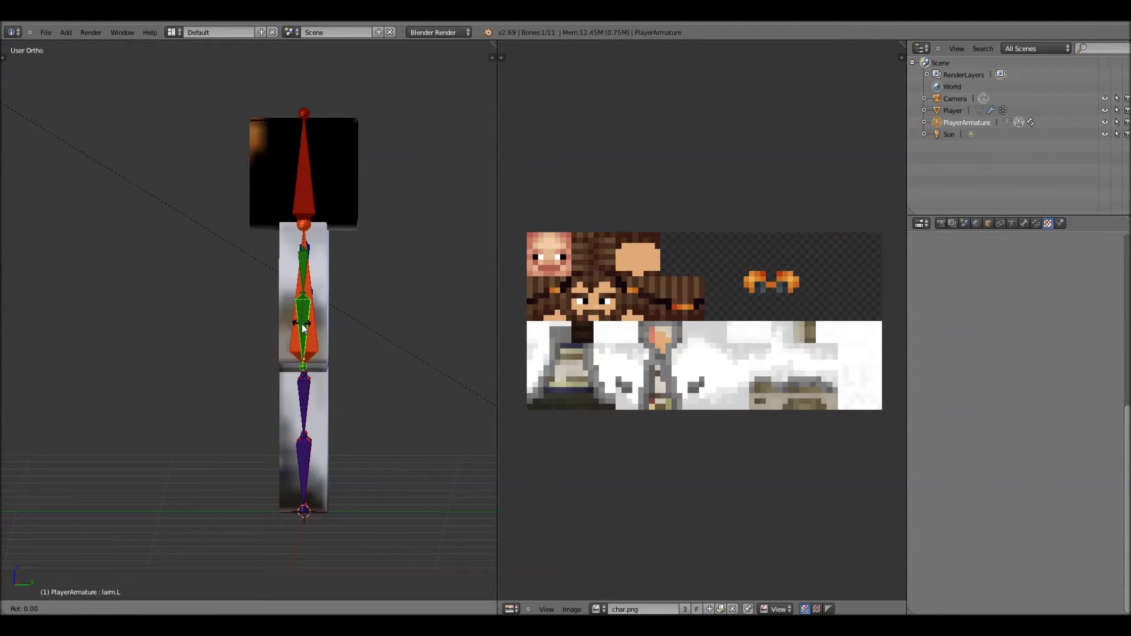
click(310, 272)
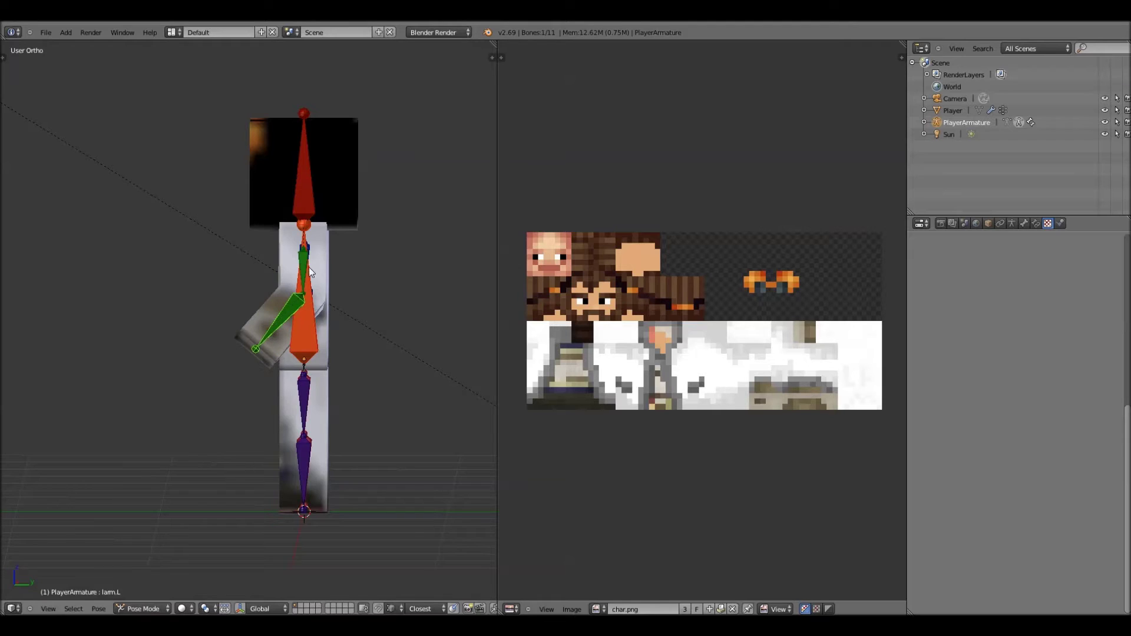
right_click(304, 276)
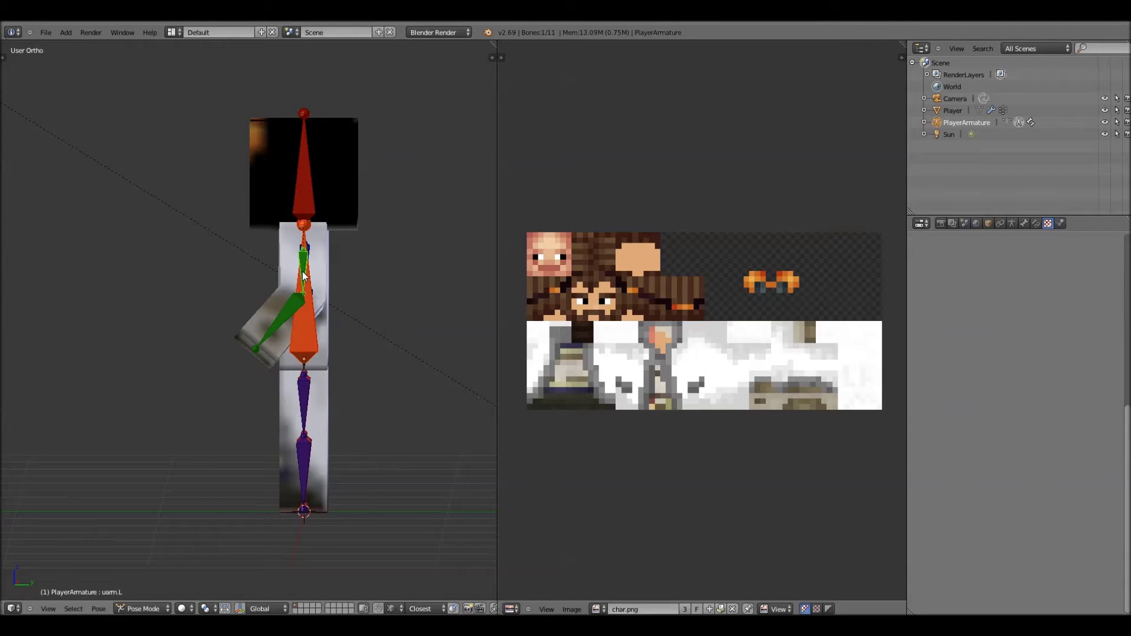
key(r)
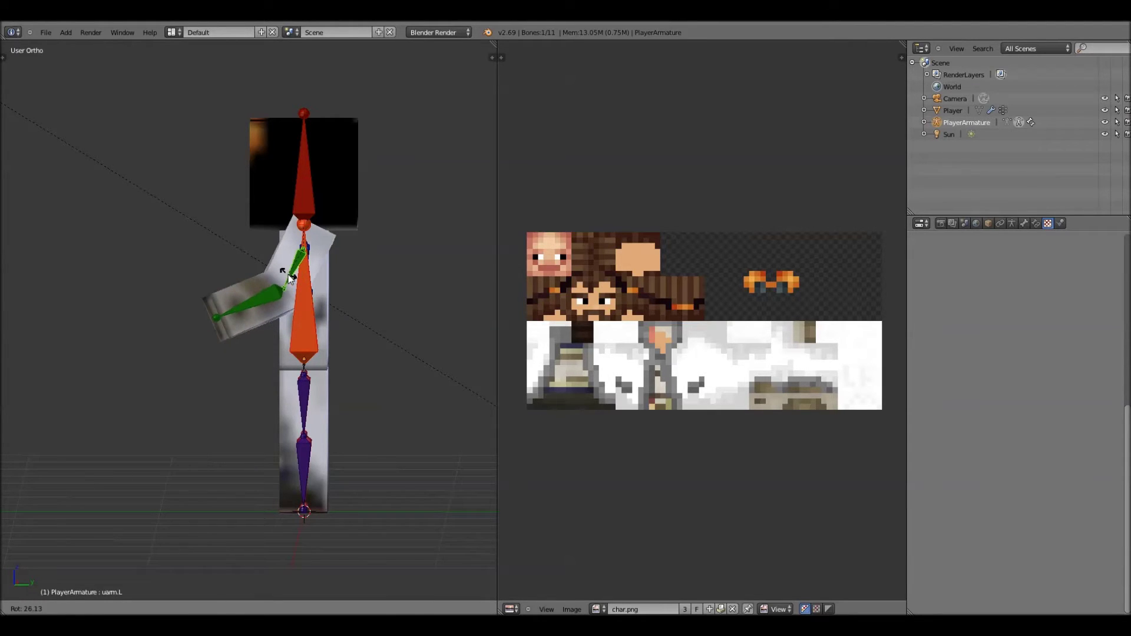
click(289, 277)
Rotate the right upper arm and bend the right forearm
middle_drag(259, 387, 206, 334)
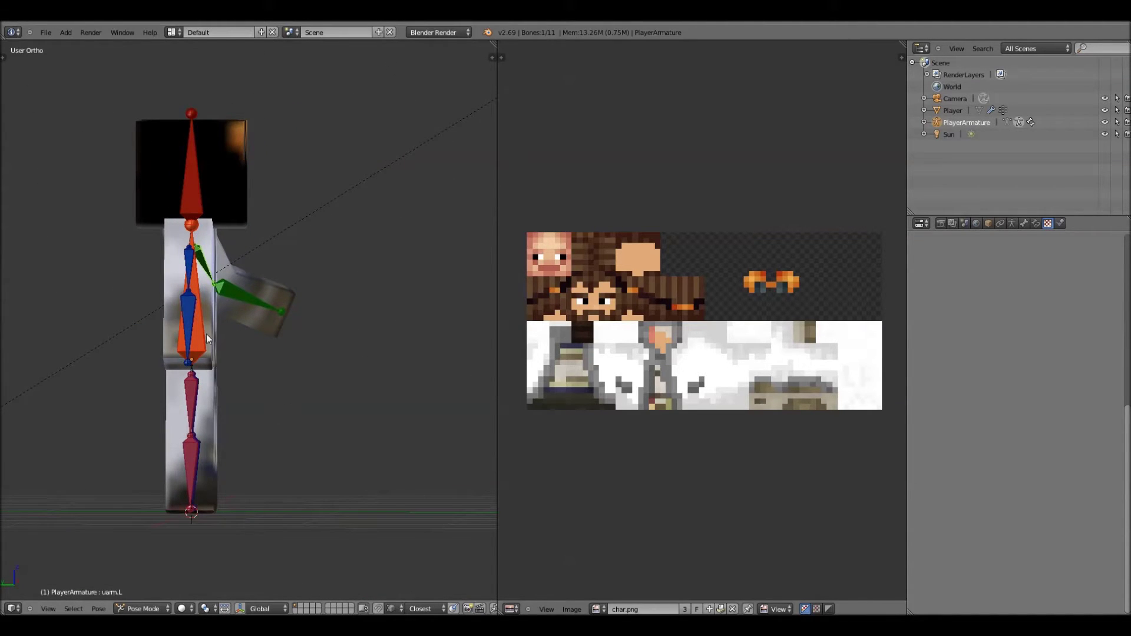
right_click(188, 266)
key(r)
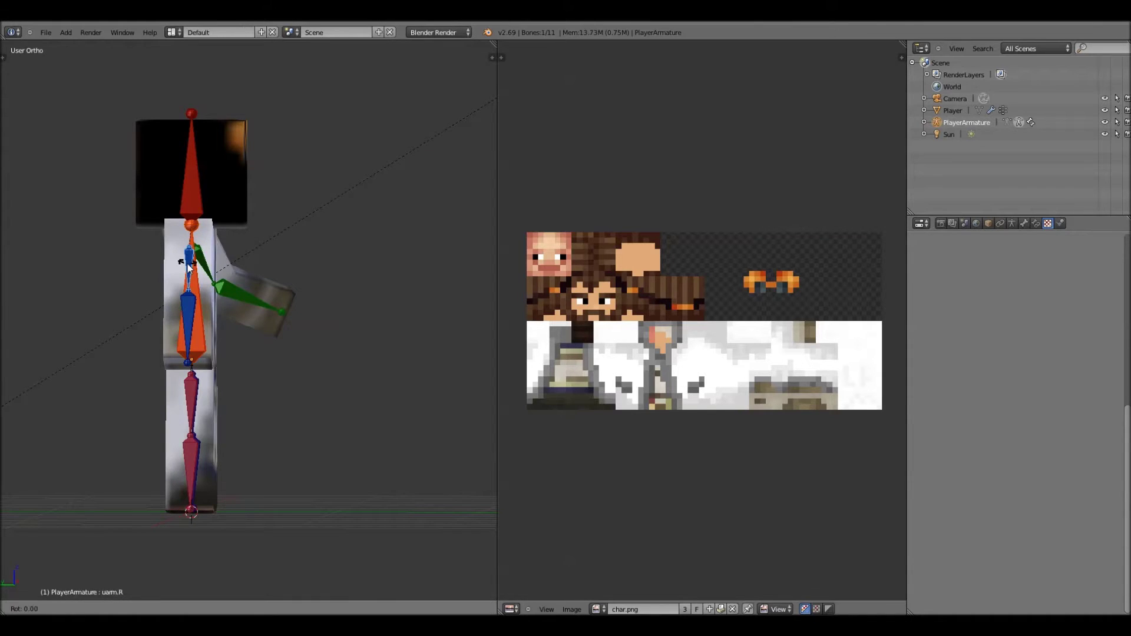
click(204, 317)
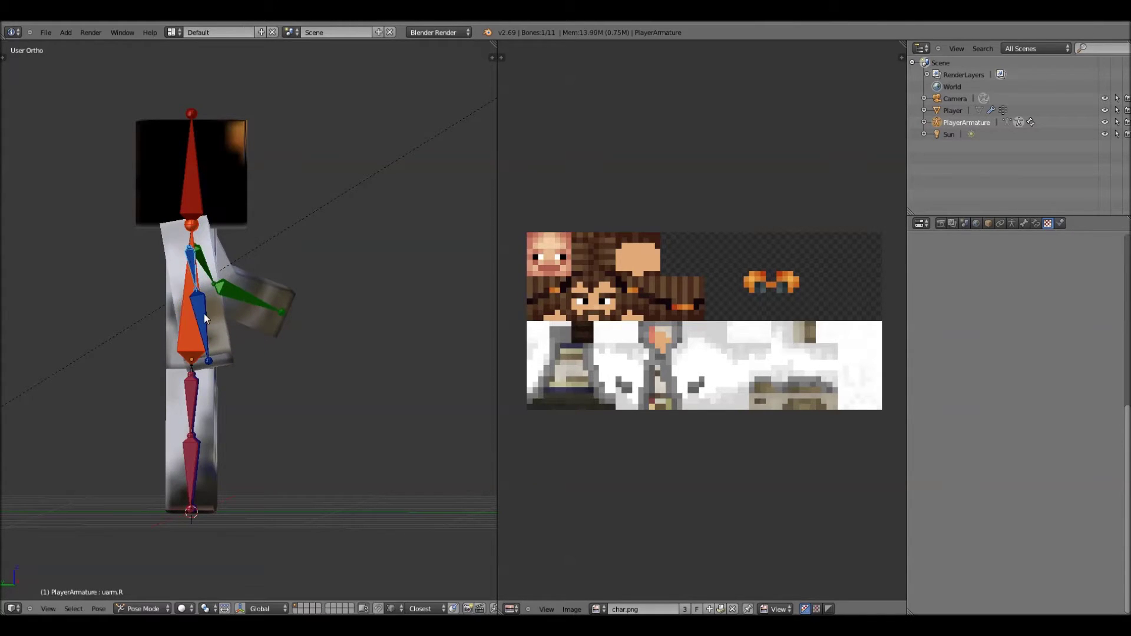
right_click(202, 313)
key(r)
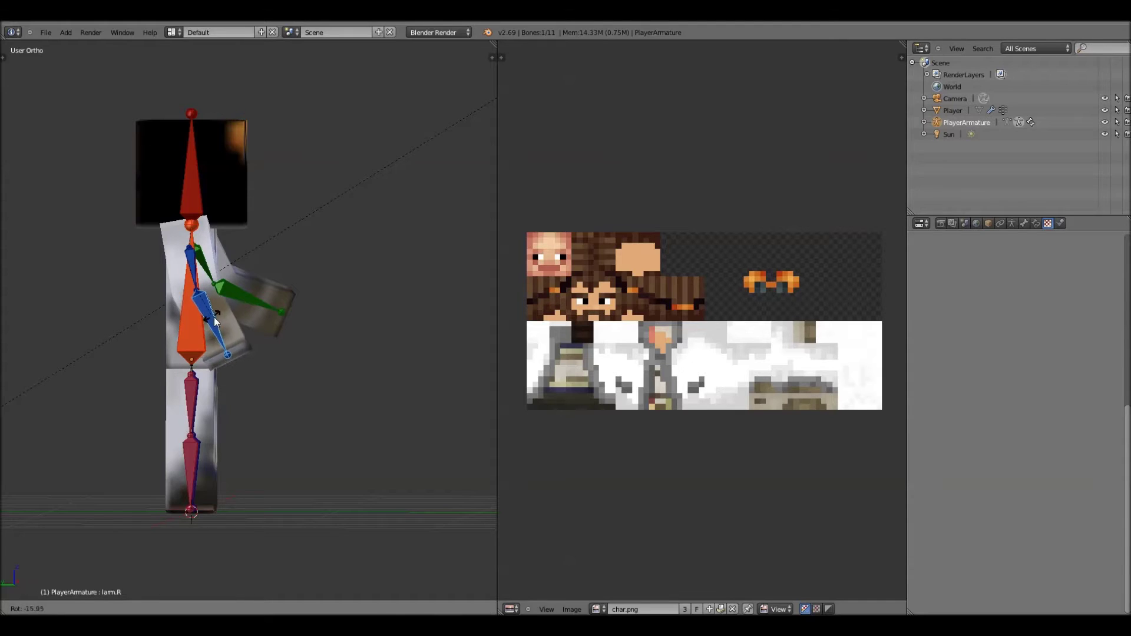
click(226, 321)
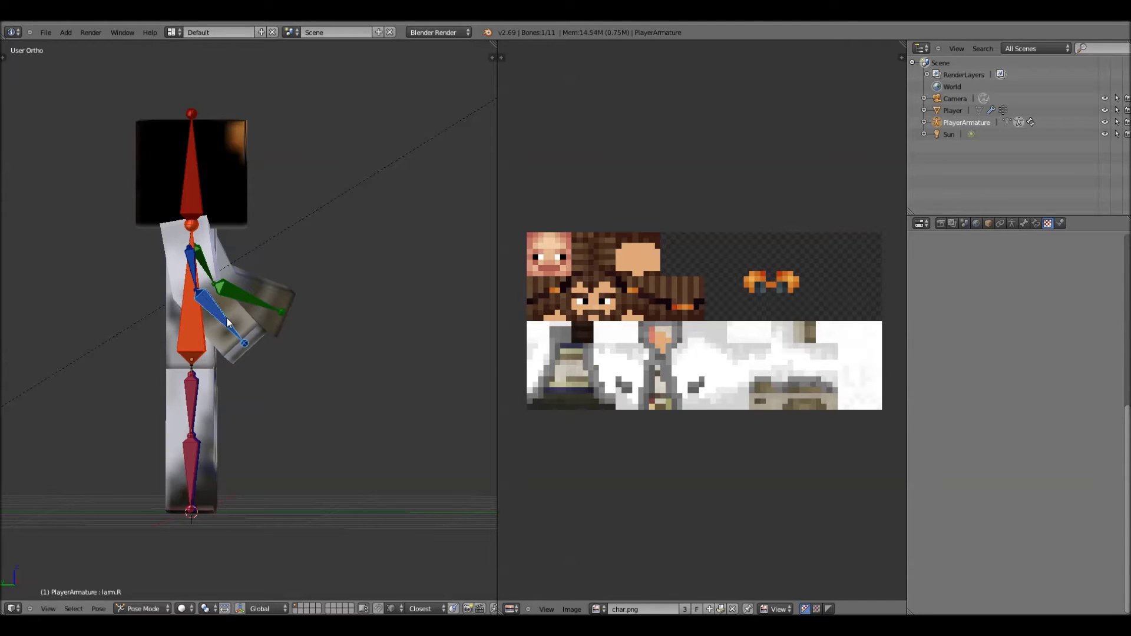
Swing the right upper leg into a stride and straighten its lower leg to vertical
right_click(192, 419)
key(r)
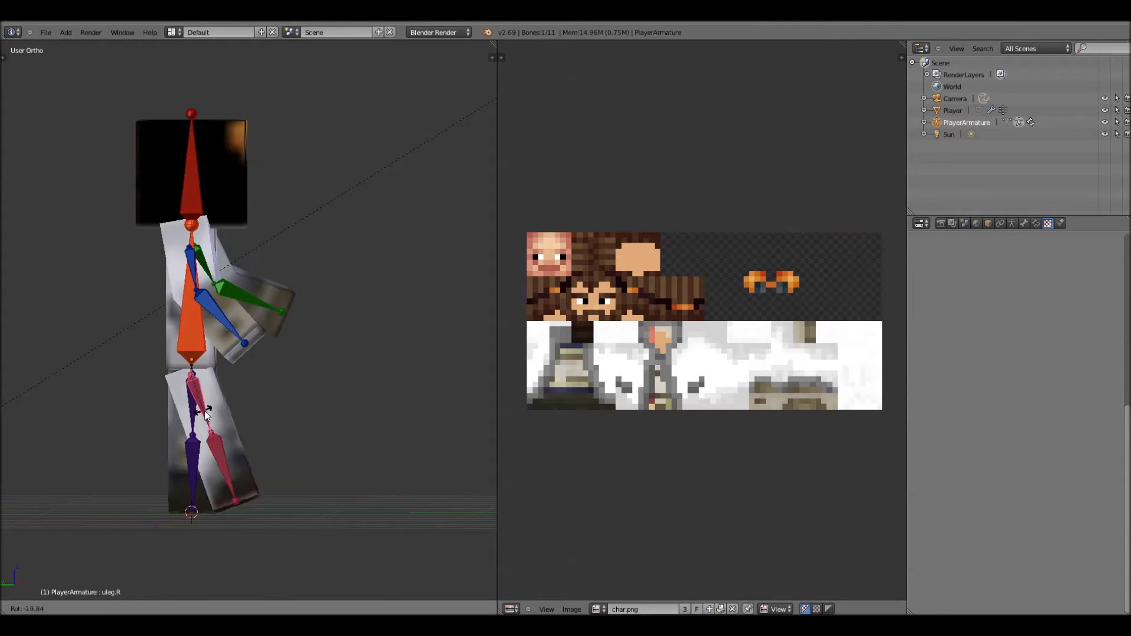
click(209, 416)
right_click(220, 452)
key(r)
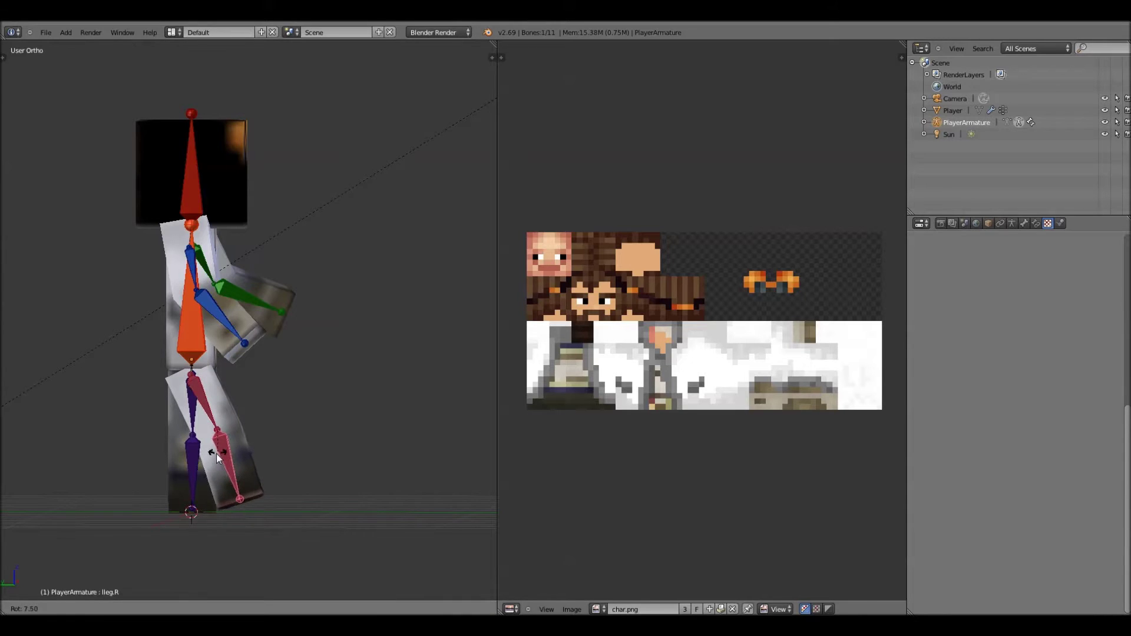
click(212, 455)
Bring uleg.L back near vertical and rotate lleg.L forward at the knee
middle_drag(325, 430, 61, 428)
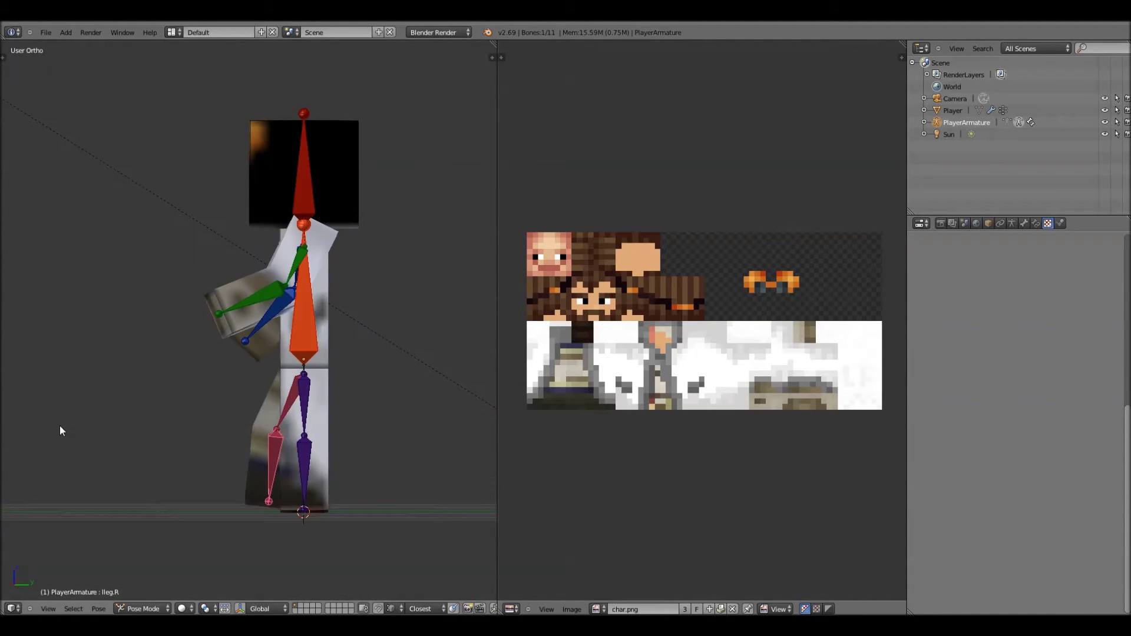
right_click(307, 402)
key(r)
click(290, 457)
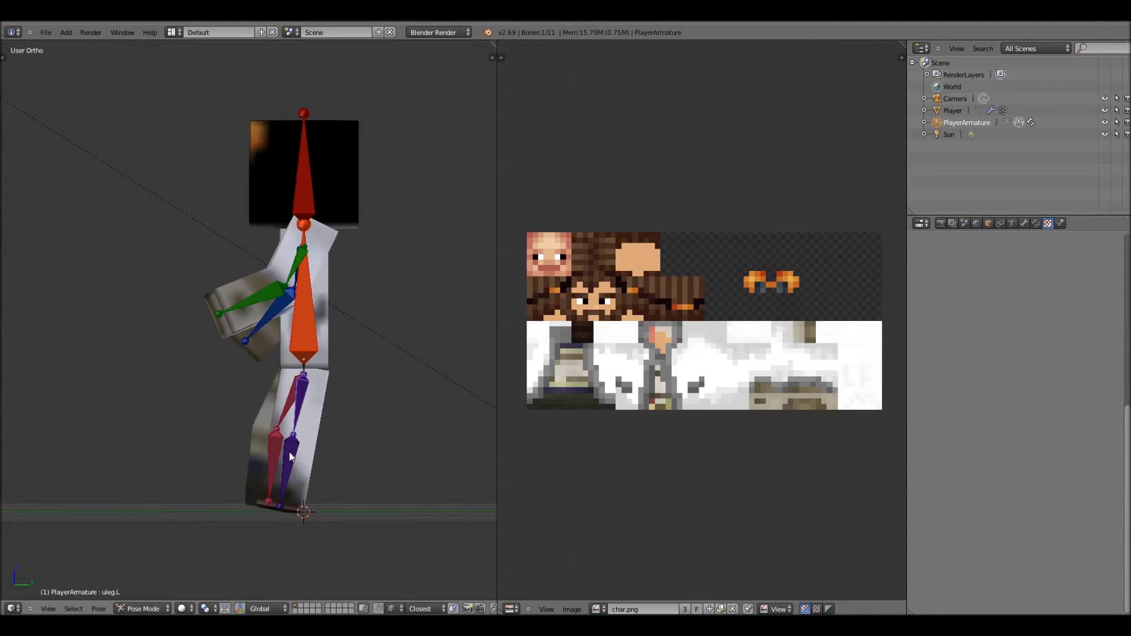
right_click(290, 459)
key(r)
click(403, 408)
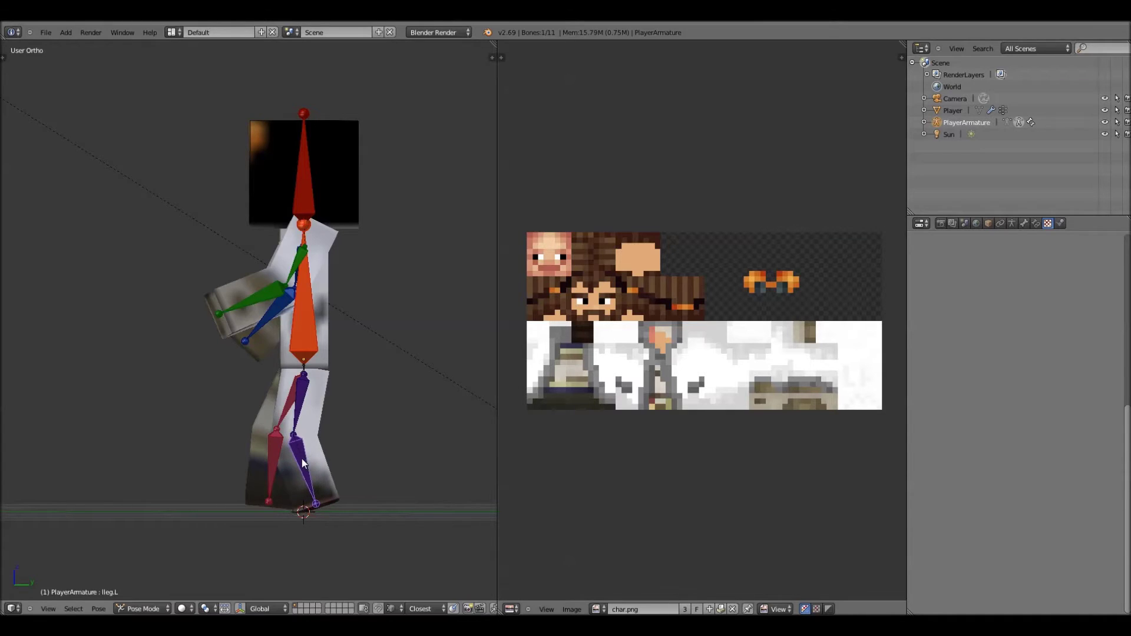
mouse_move(403, 408)
middle_down()
mouse_move(492, 416)
mouse_move(374, 417)
mouse_move(402, 407)
mouse_move(408, 417)
mouse_move(385, 409)
middle_up()
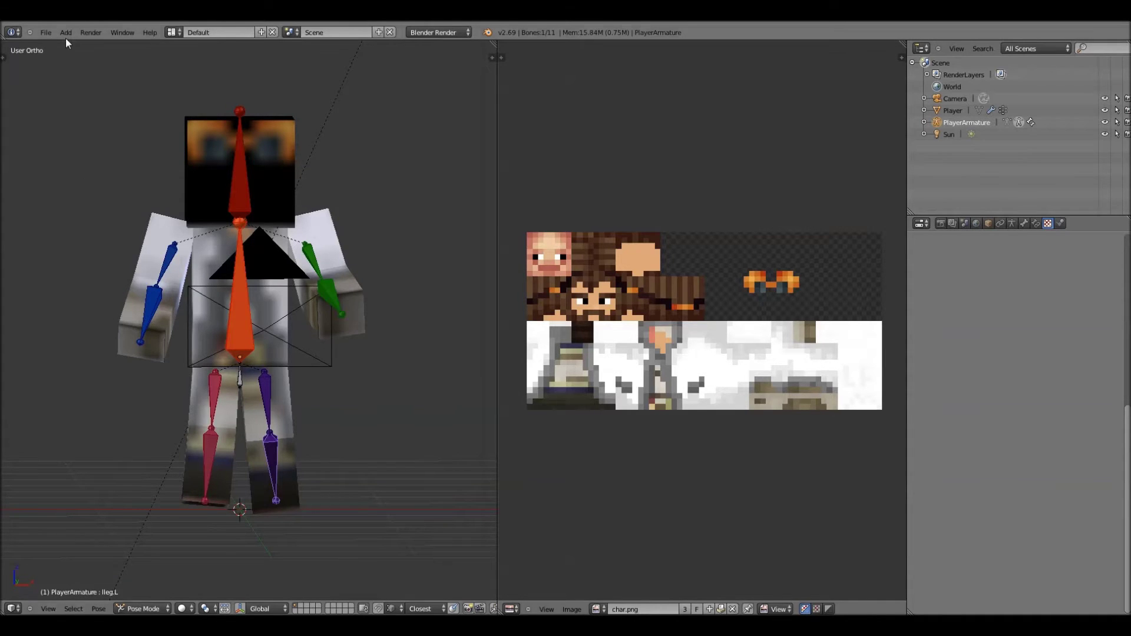
Open the File menu
click(46, 33)
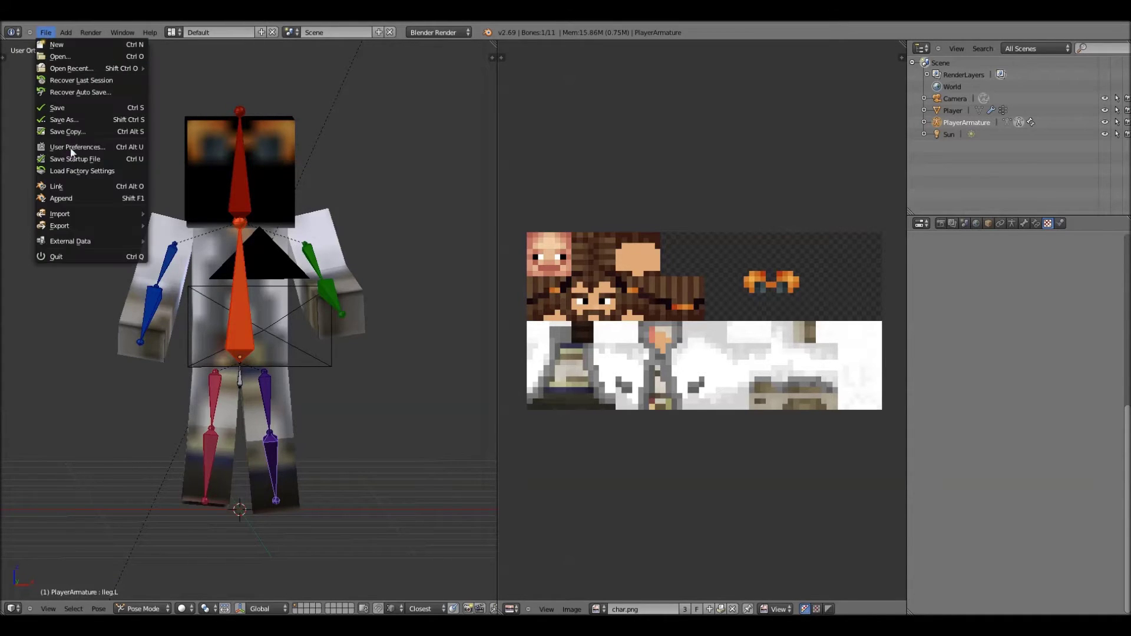
Append the Item_Redstone object from Minecraft_Item_Rig.blend
click(77, 200)
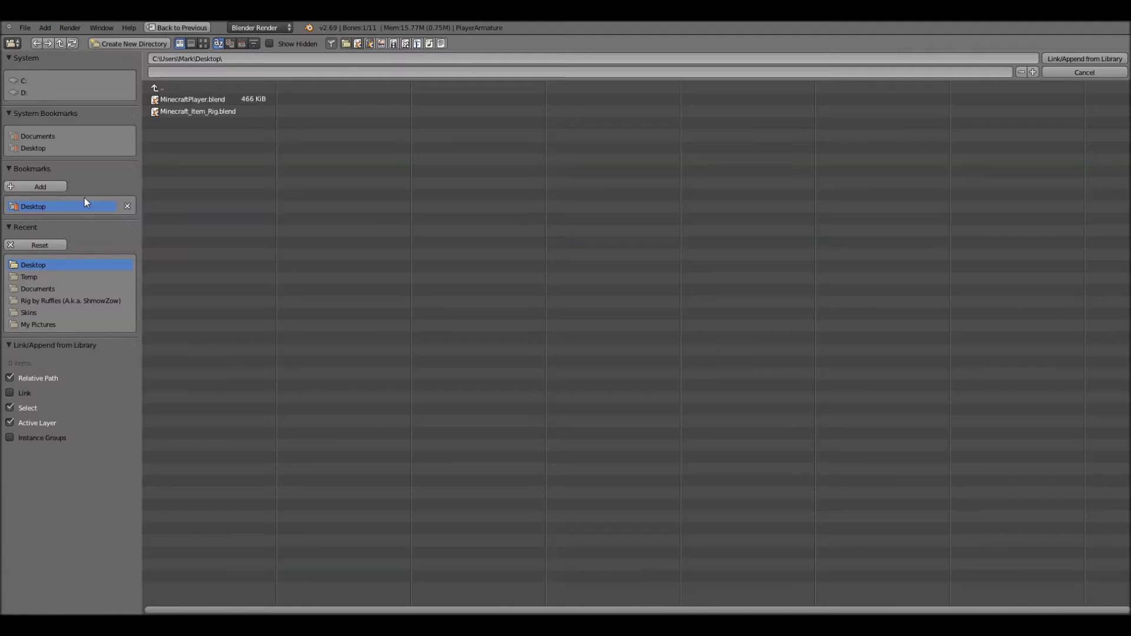
double_click(210, 112)
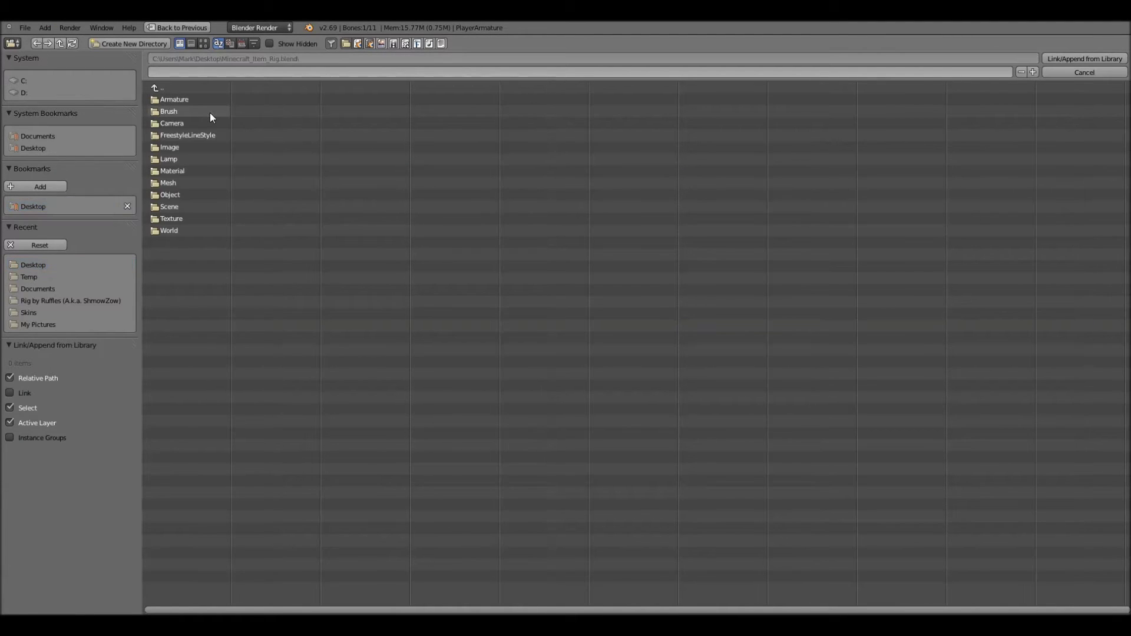
click(170, 196)
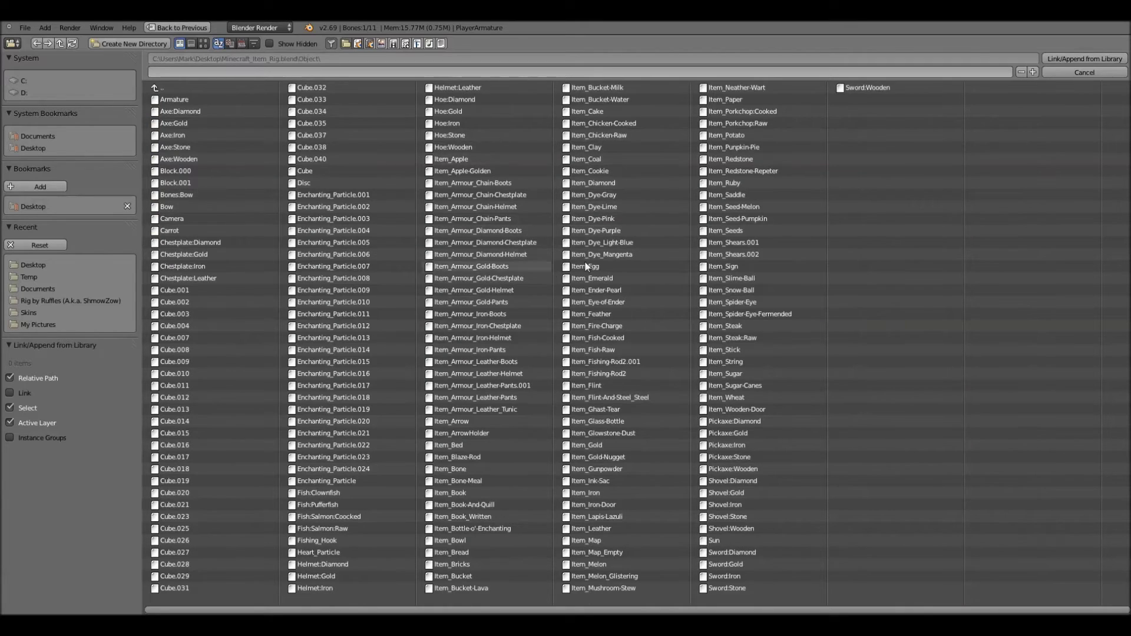
click(726, 157)
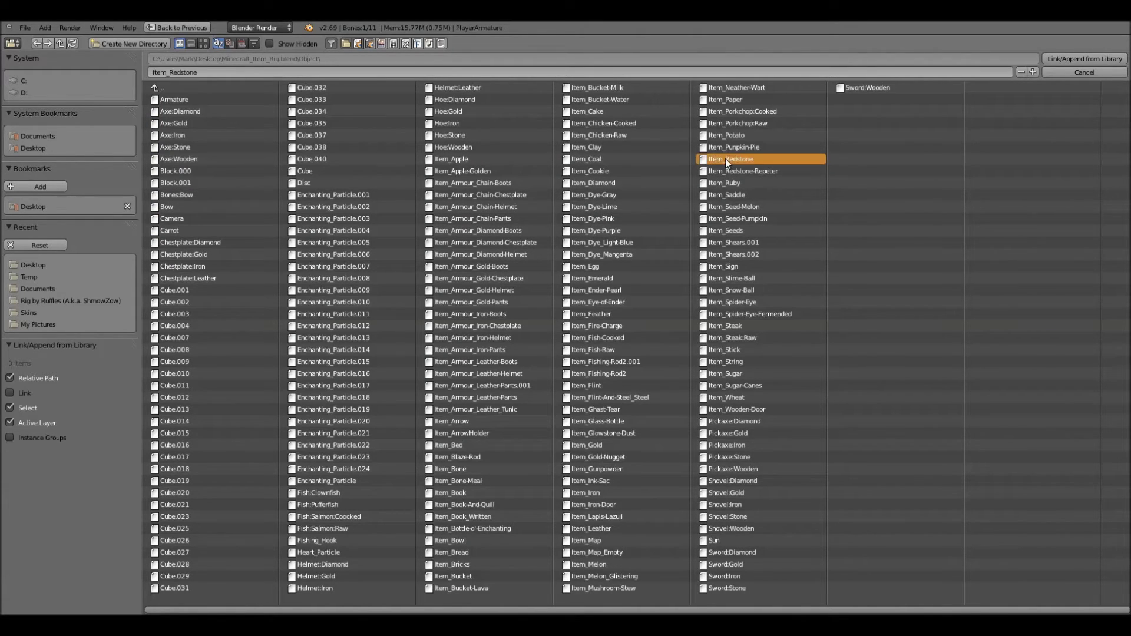
double_click(725, 158)
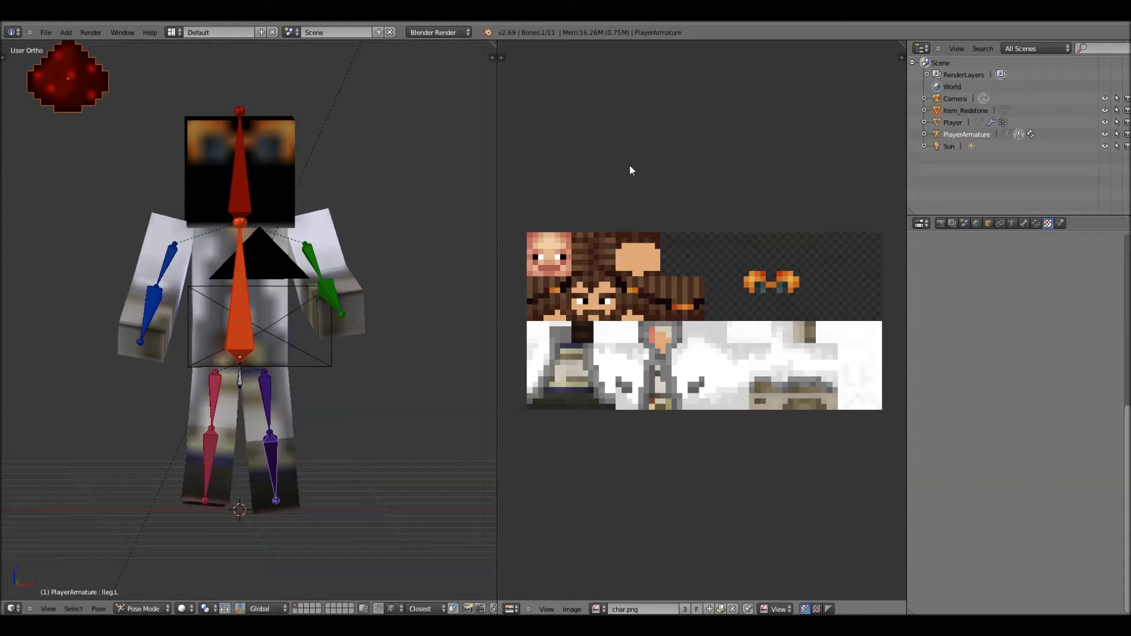
Move the redstone item beside the character's head
right_click(56, 76)
key(g)
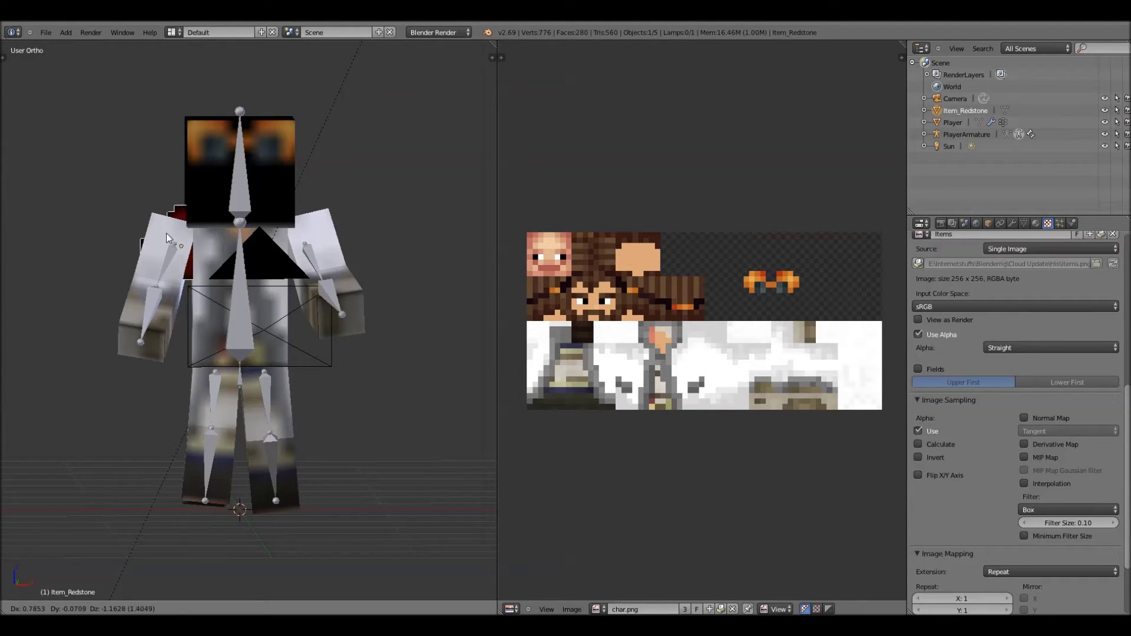
click(119, 205)
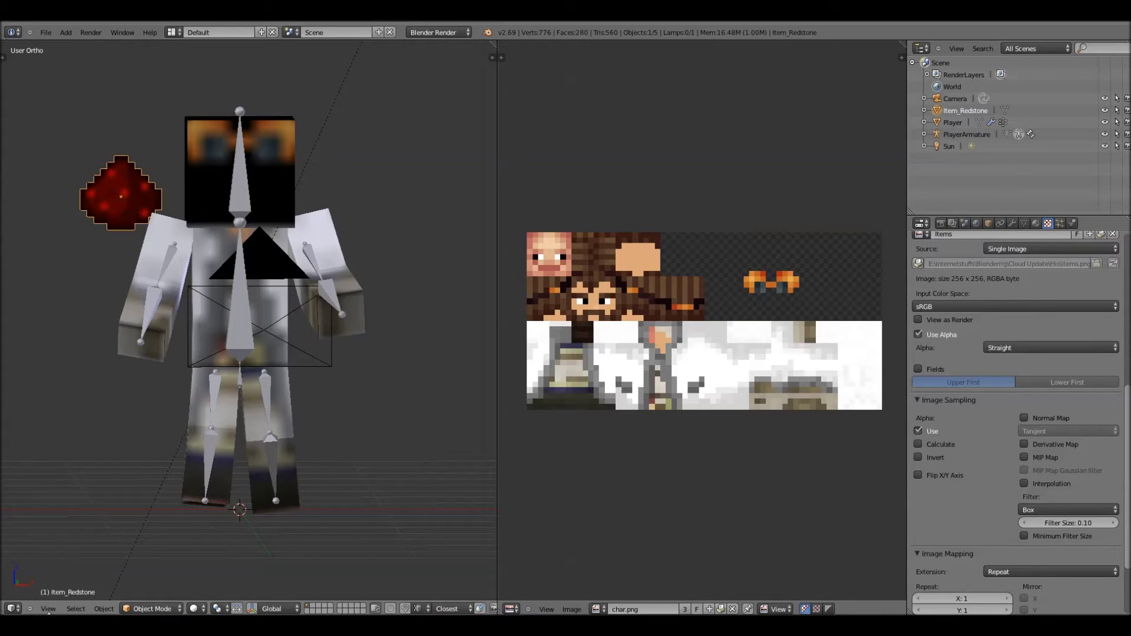
In Top view, move the redstone item forward in front of the character
click(48, 609)
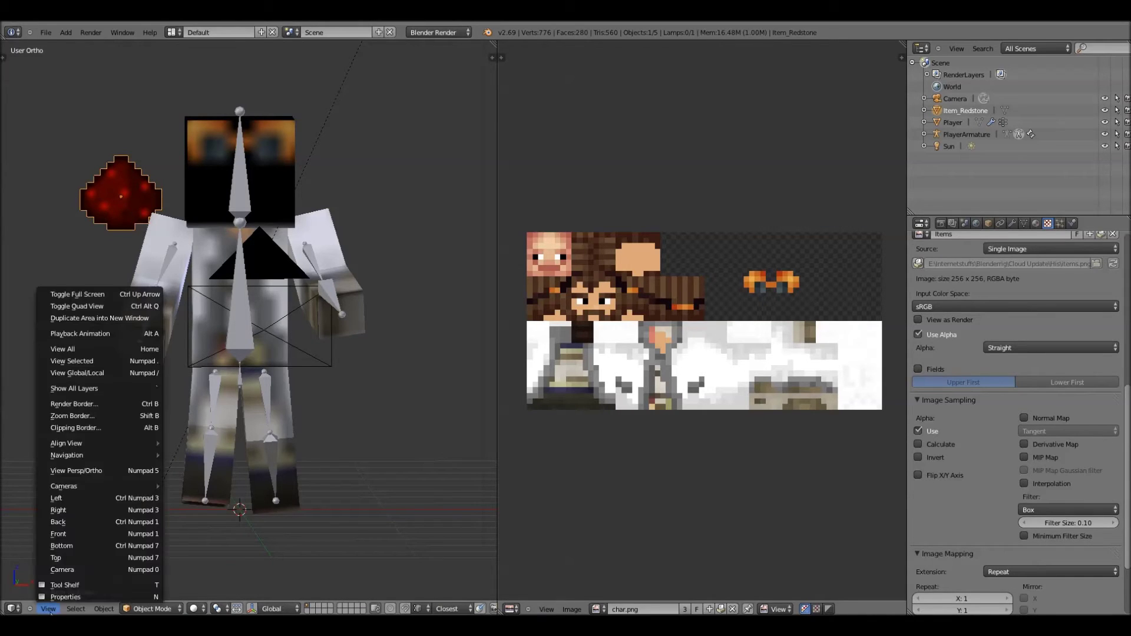
click(56, 557)
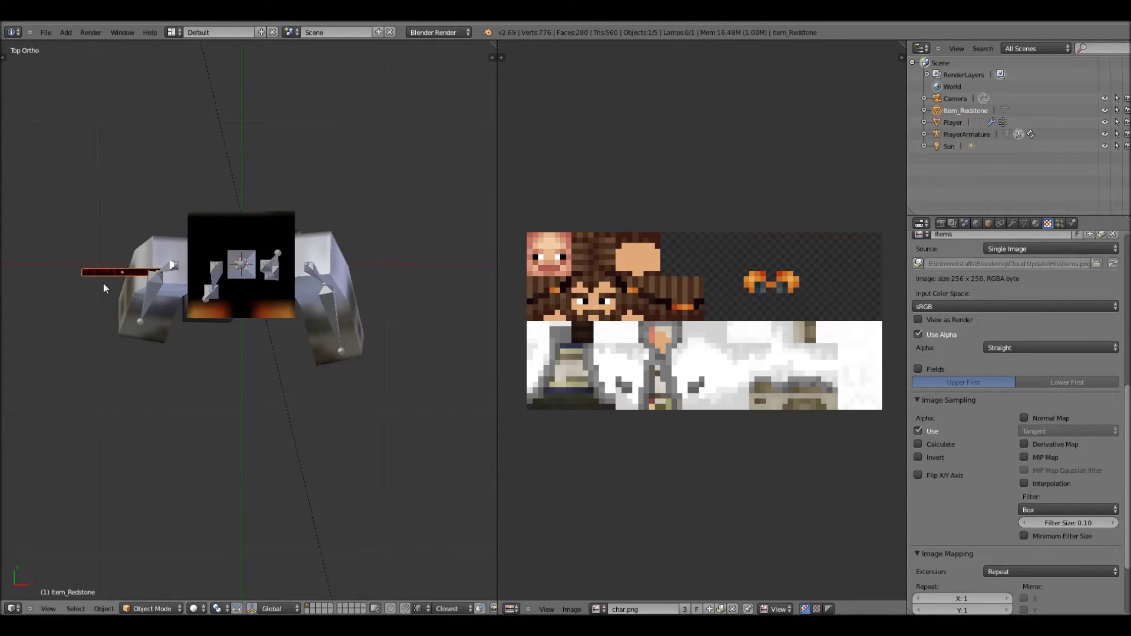
key(g)
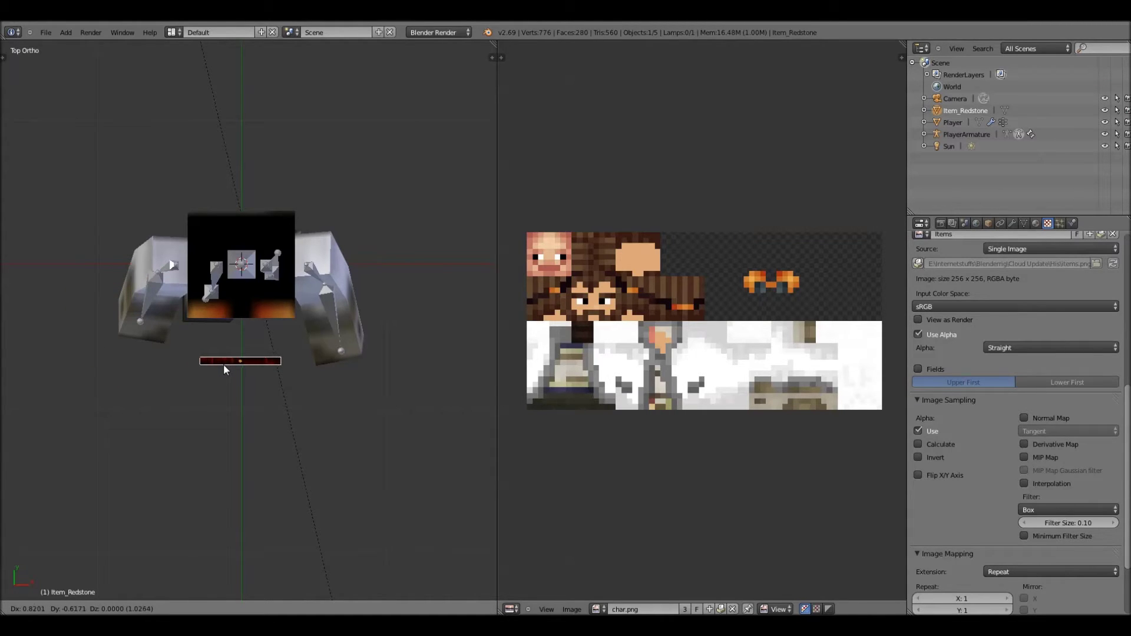
click(224, 357)
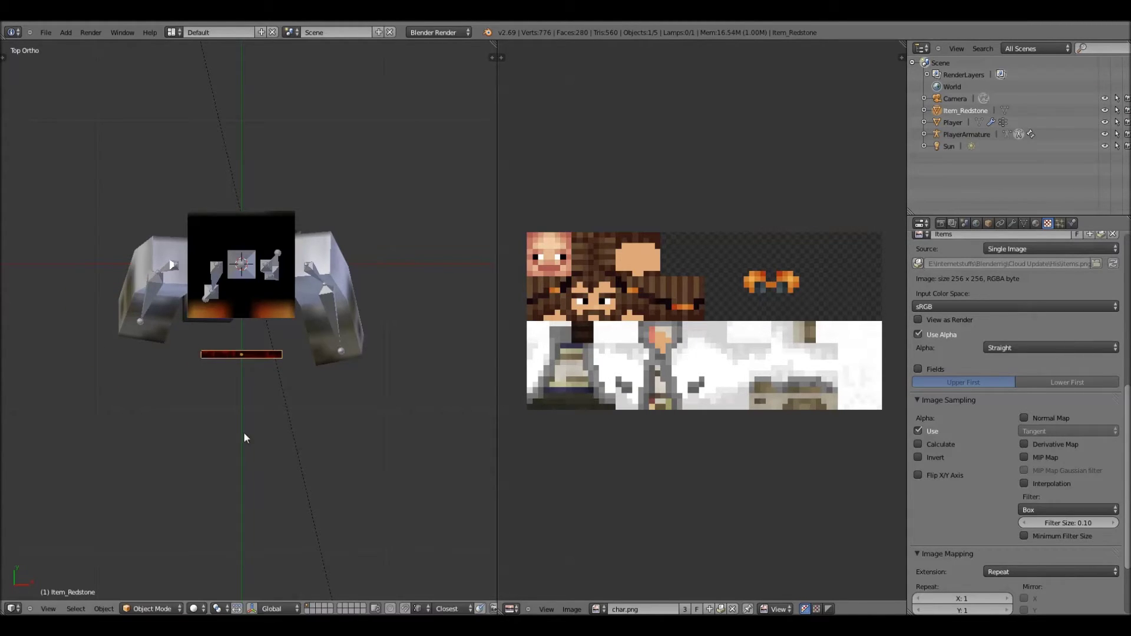
middle_drag(242, 433, 246, 292)
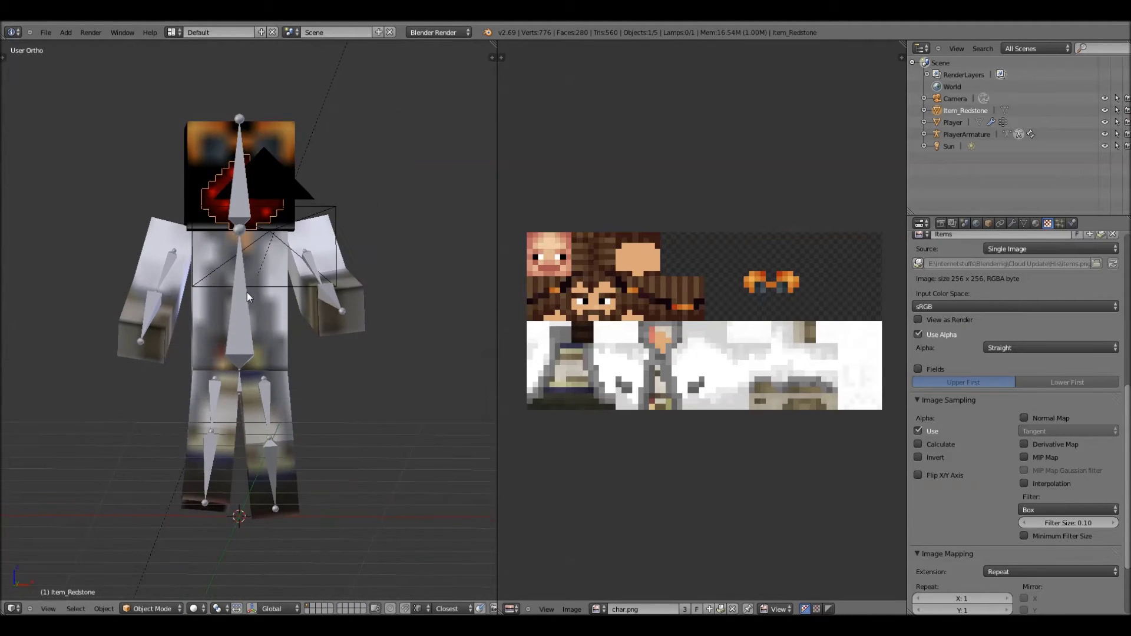
In Front view, lower the redstone to the character's chest height
click(48, 609)
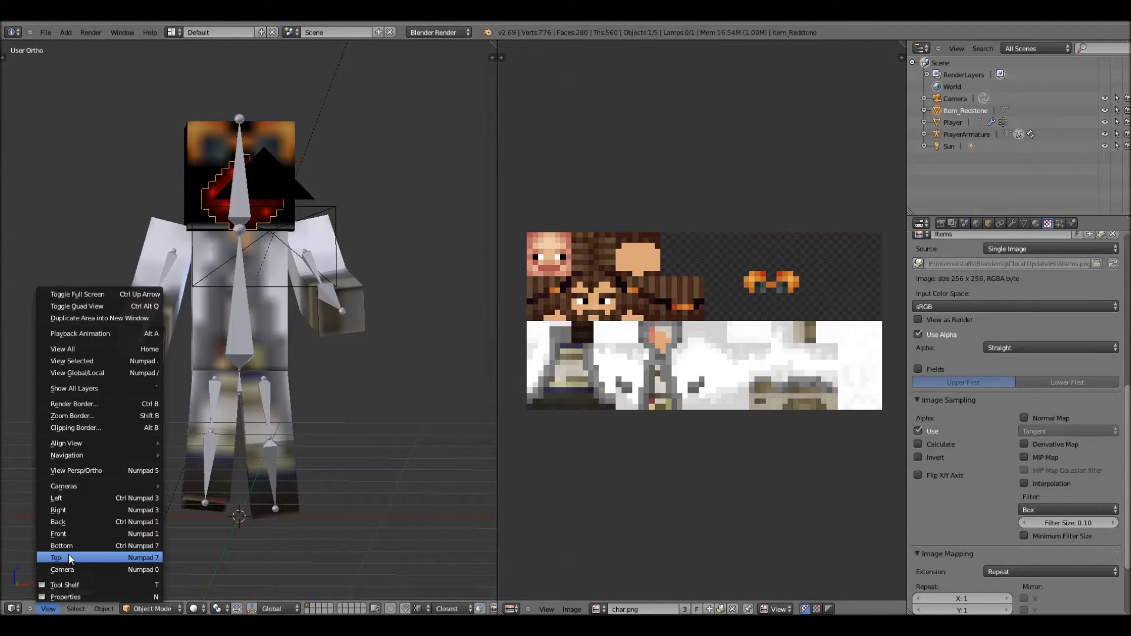
click(73, 525)
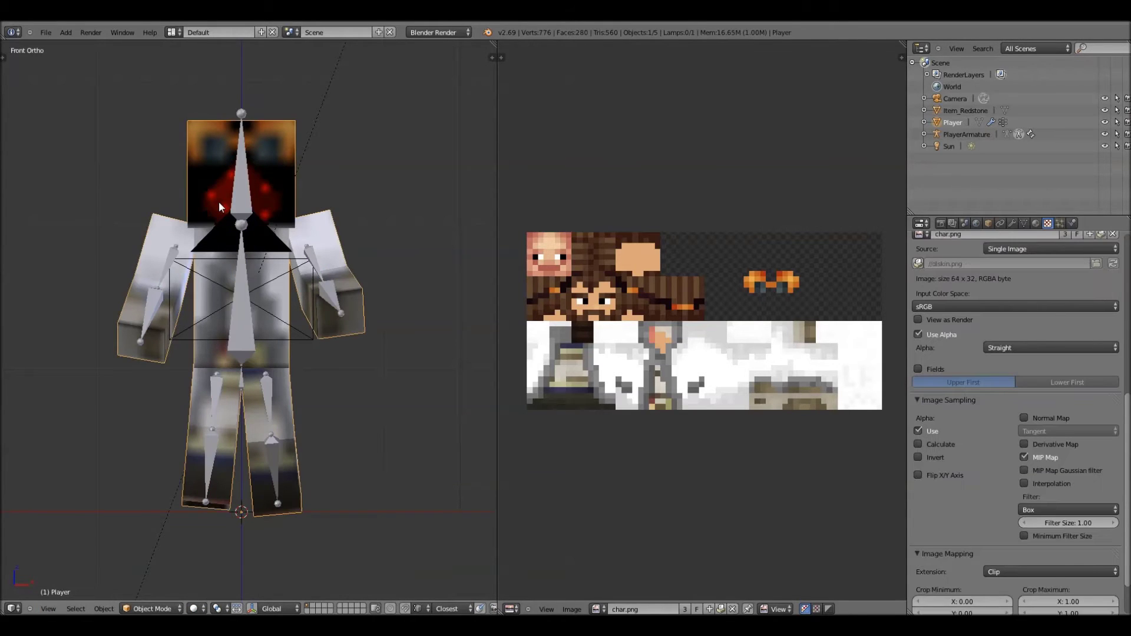
key(g)
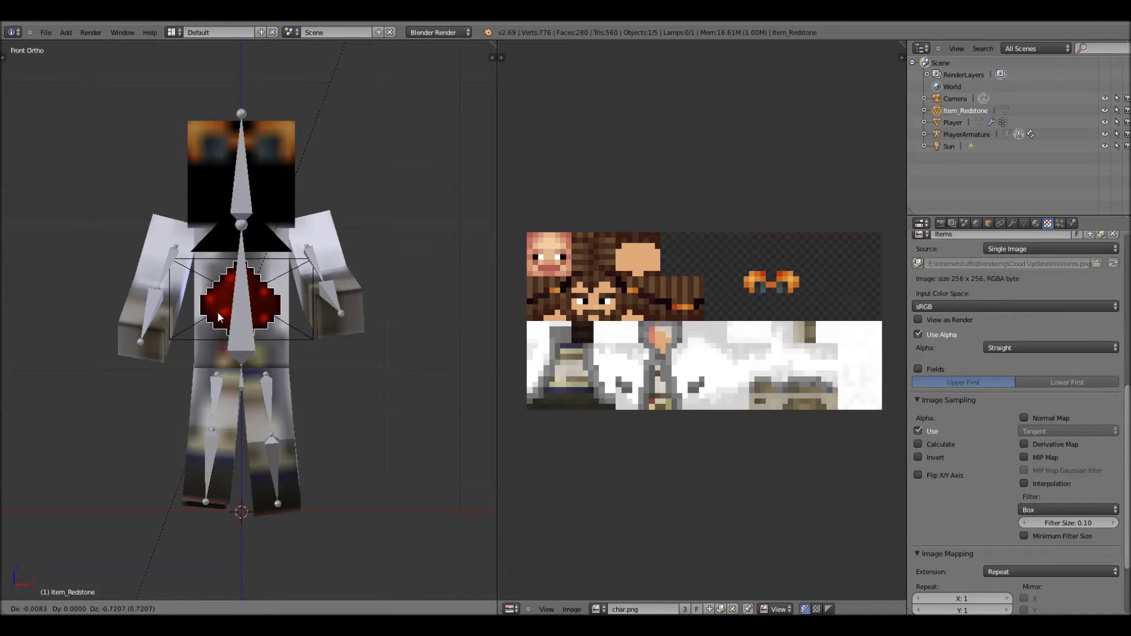
click(219, 311)
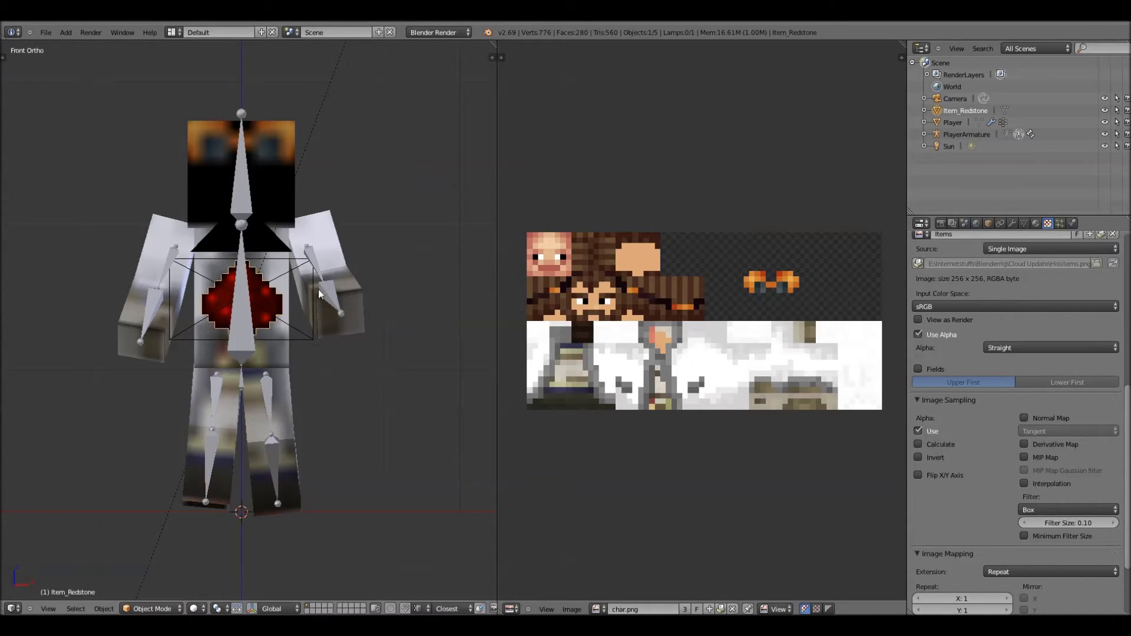
right_click(318, 289)
Rotate the lam.L and lam.R forearm bones inward toward the redstone
right_click(331, 292)
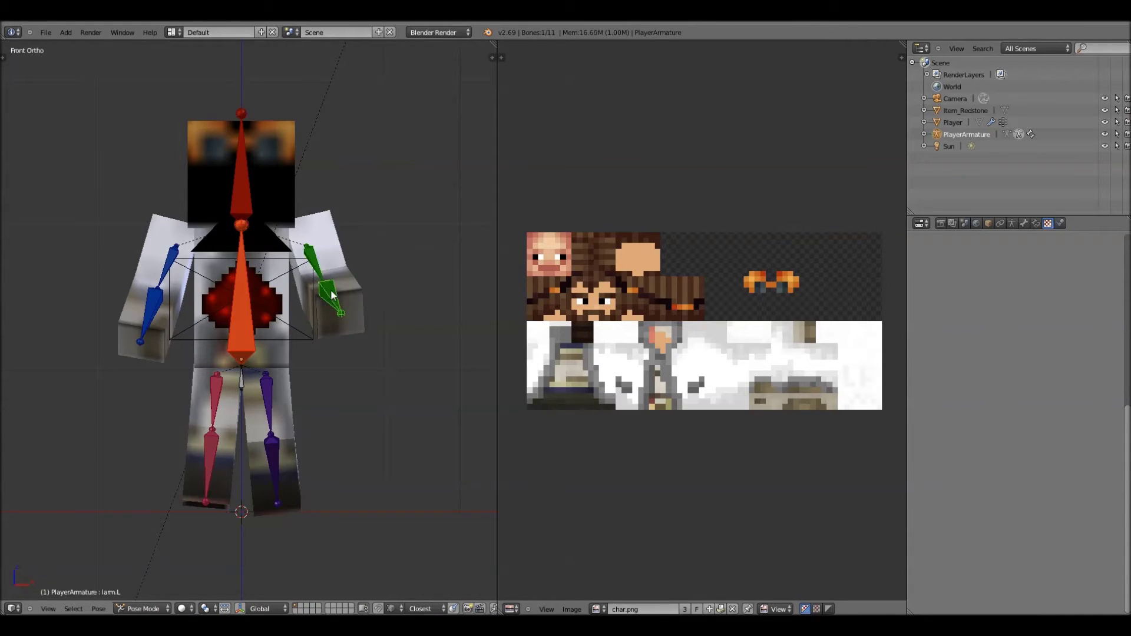
key(r)
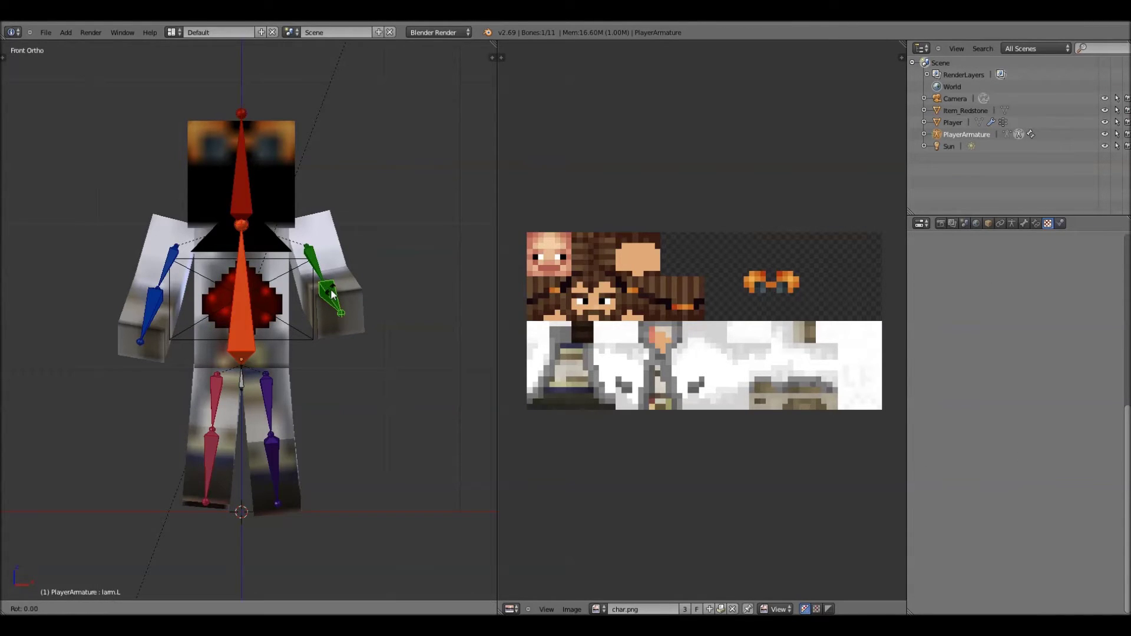
key(r)
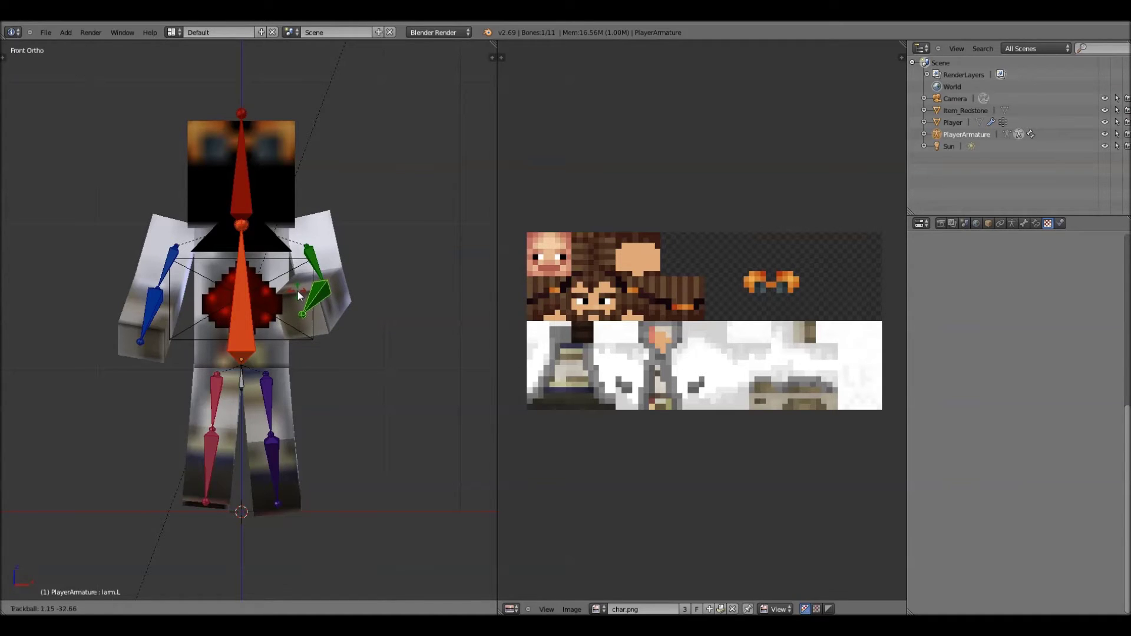
click(299, 296)
right_click(150, 301)
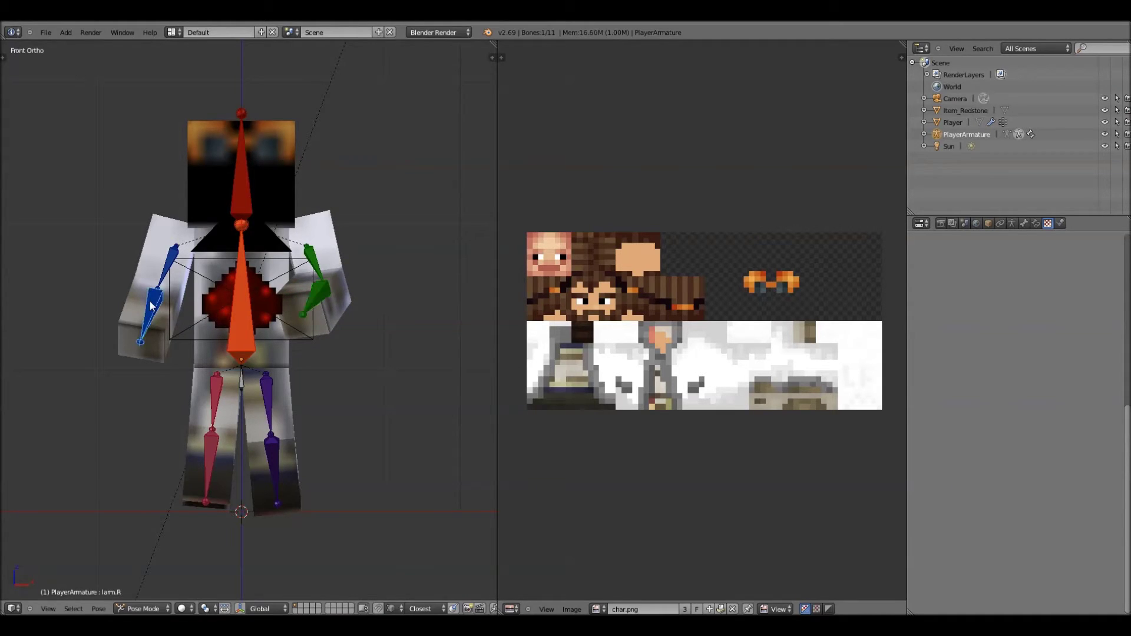
key(r)
key(r)
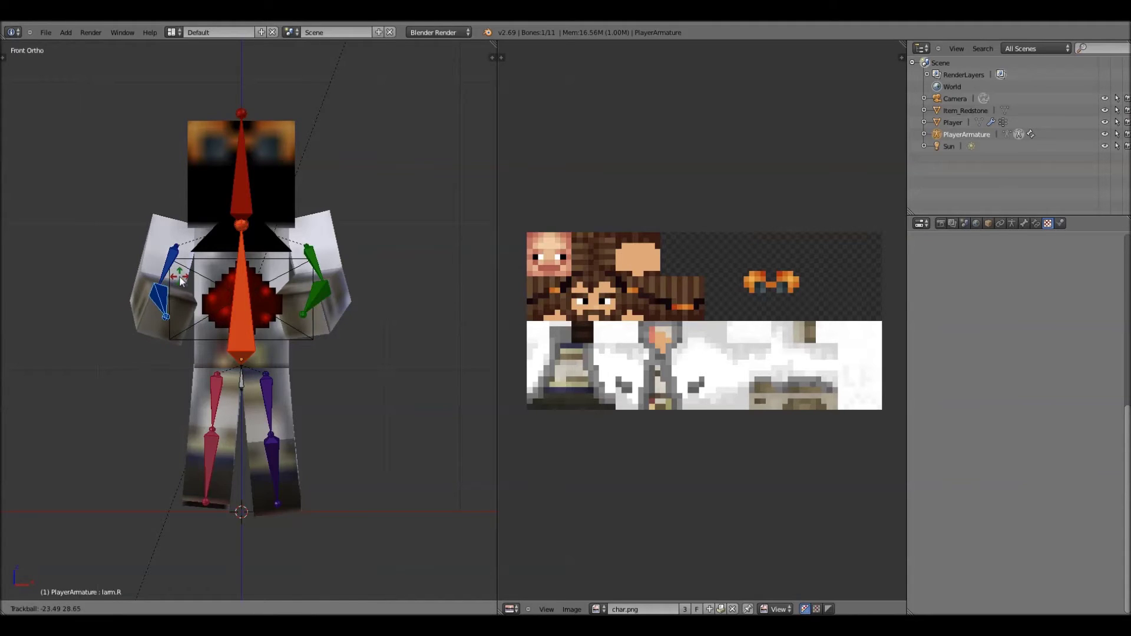
click(190, 278)
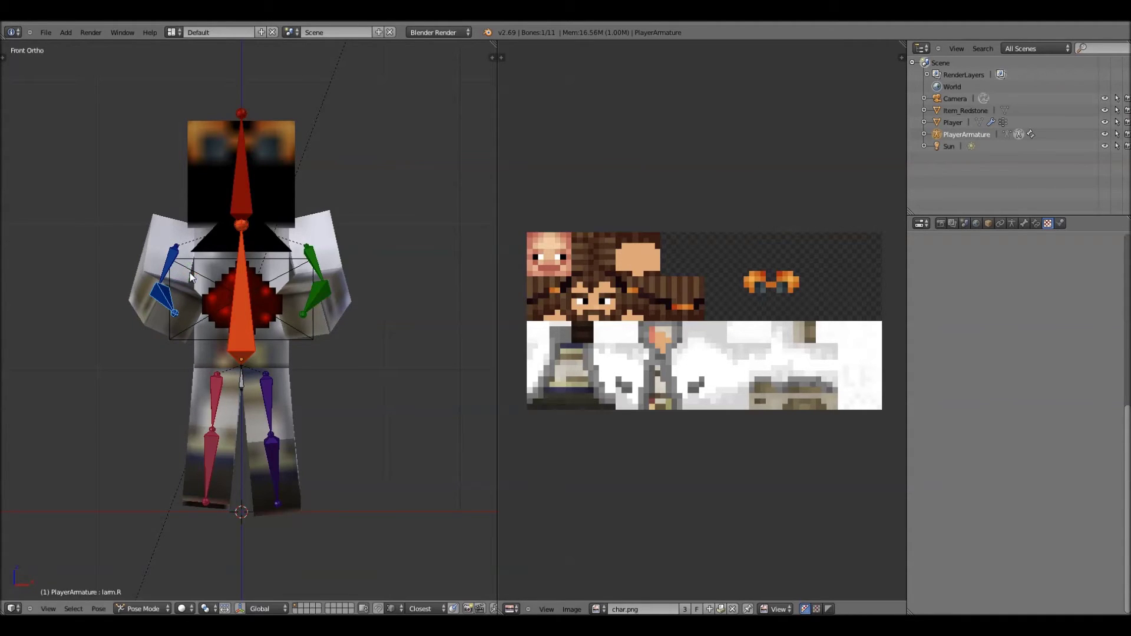
middle_drag(398, 352, 258, 375)
Move and rotate the redstone item closer to the character's hands
right_click(238, 348)
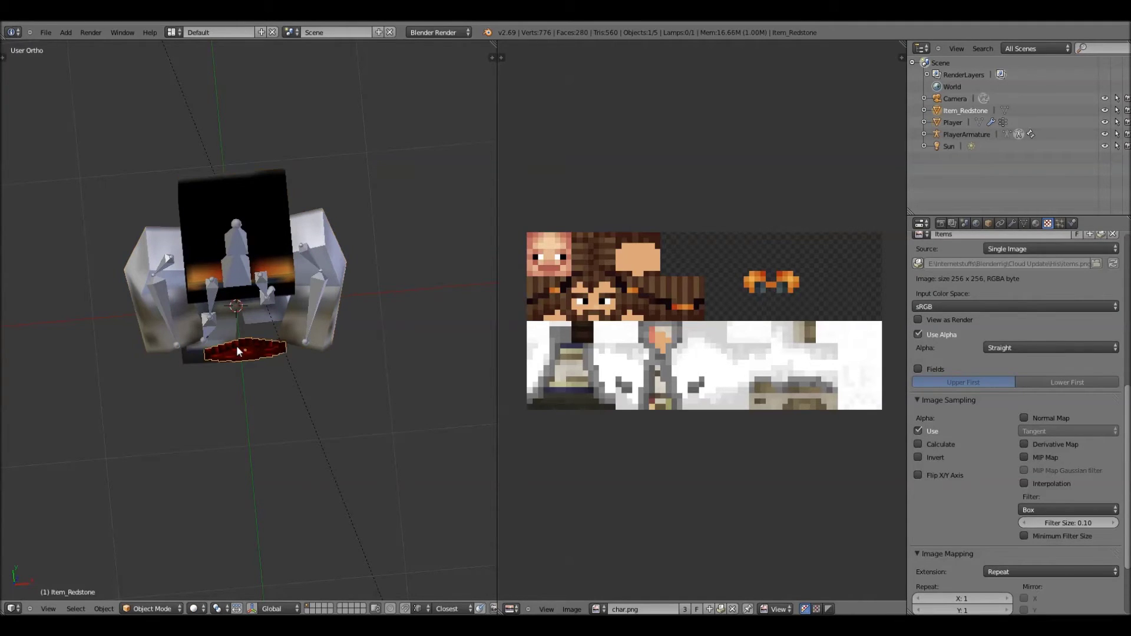
key(g)
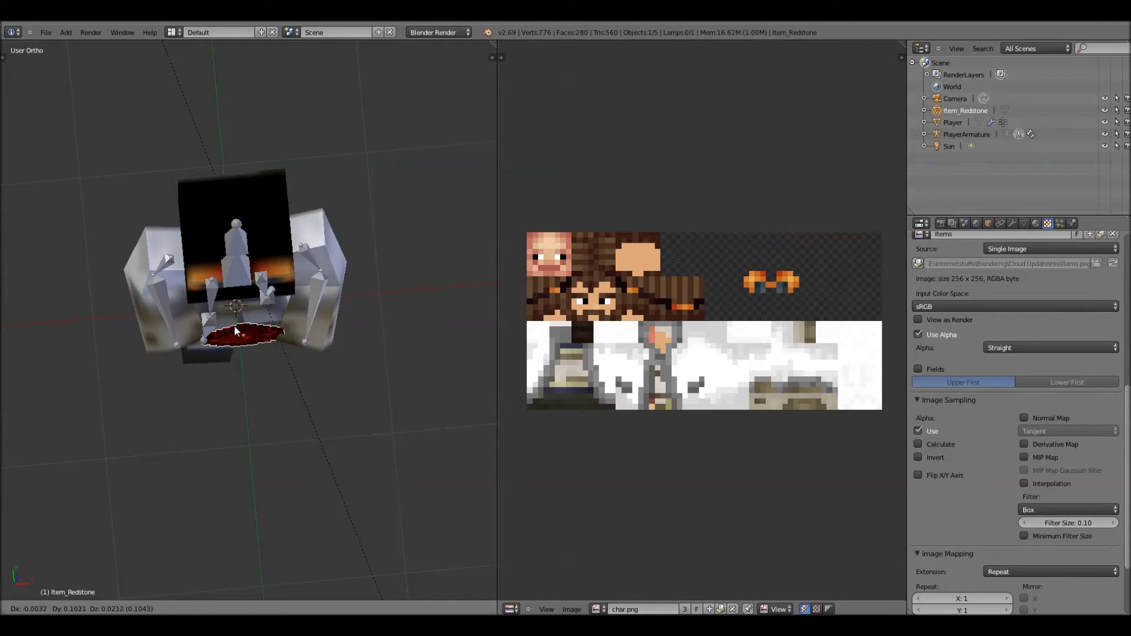
click(235, 325)
key(r)
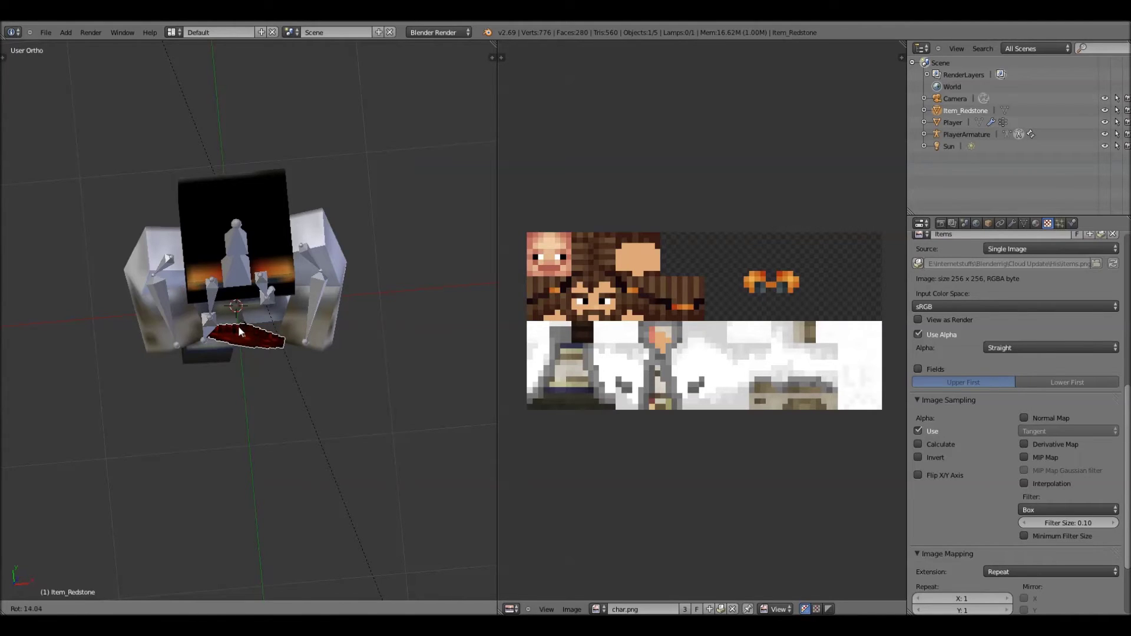
click(238, 327)
middle_drag(290, 404, 286, 318)
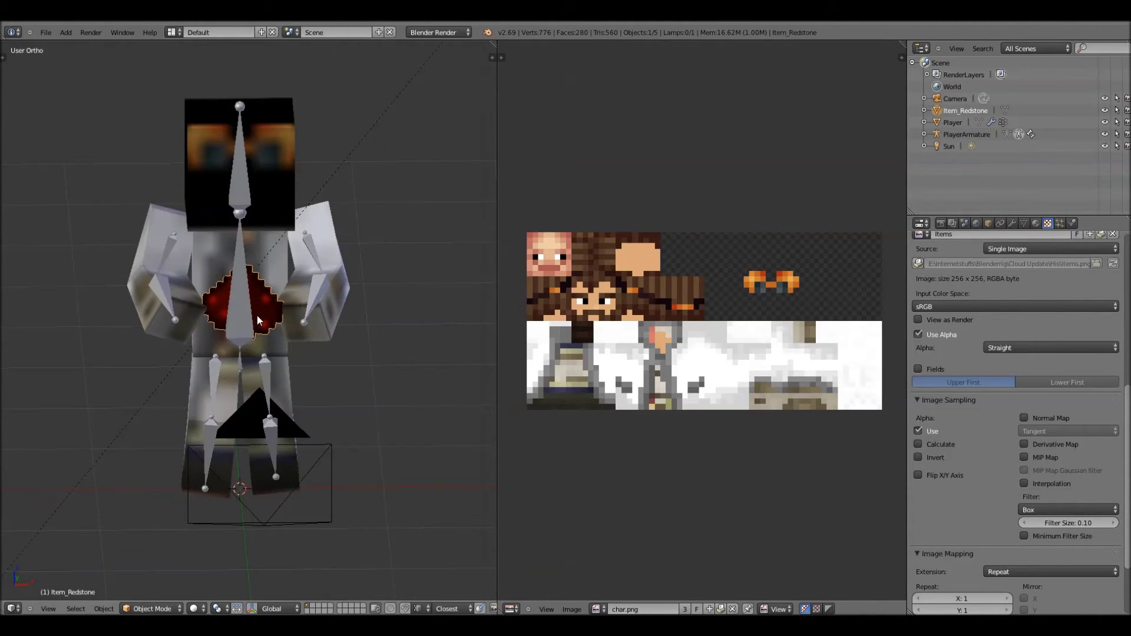
Reposition the redstone in front of the chest and tilt it, checking from the side
right_click(258, 320)
right_click(267, 315)
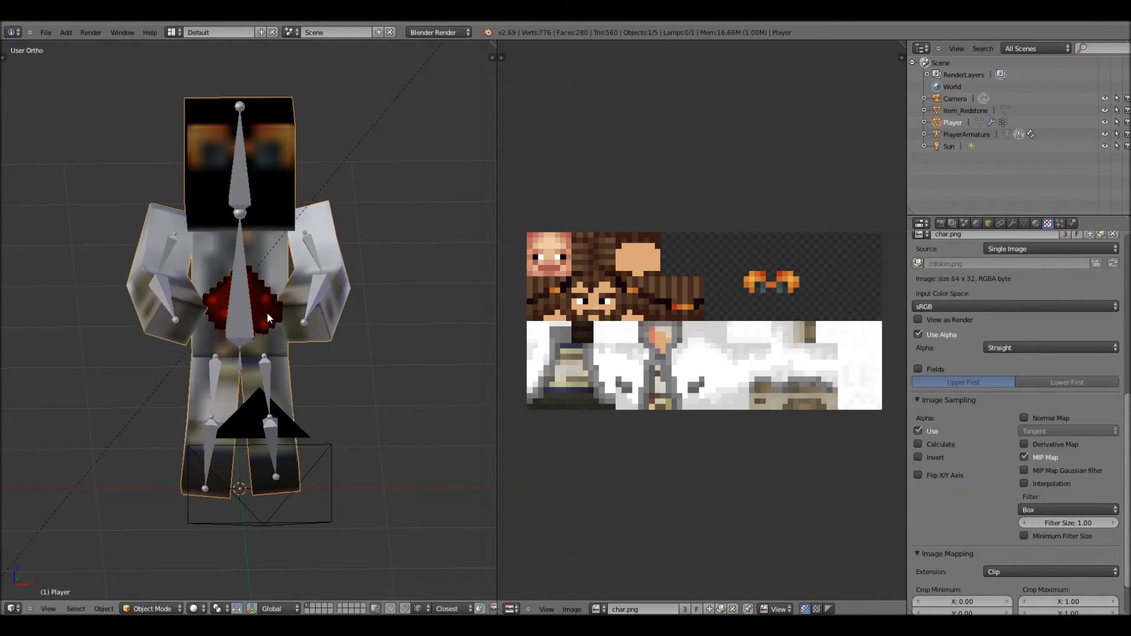
key(g)
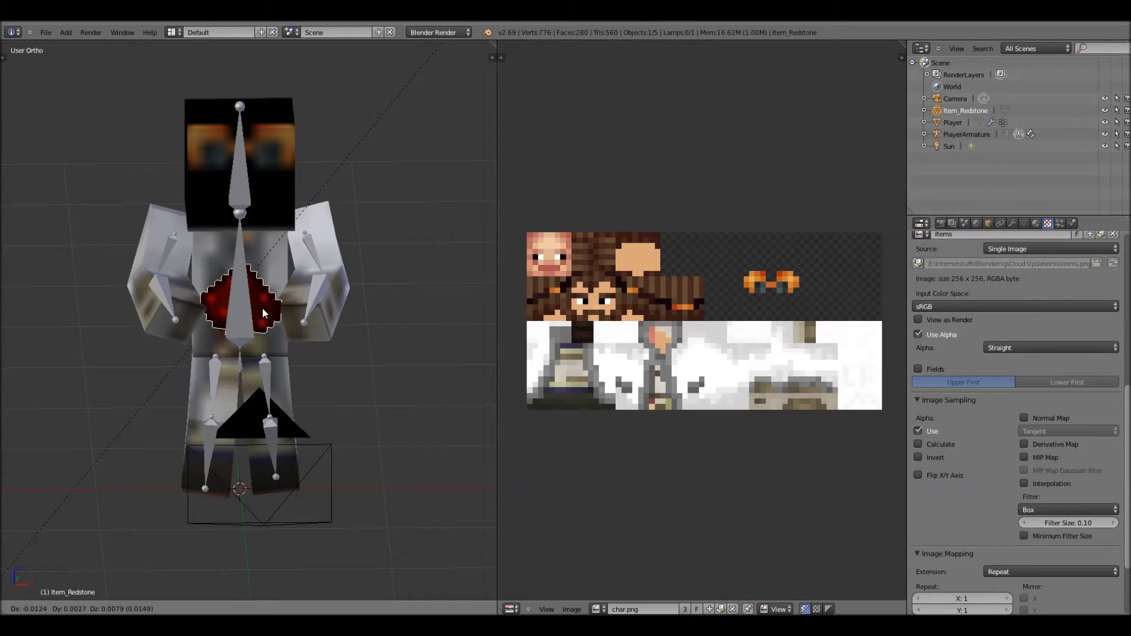
click(260, 307)
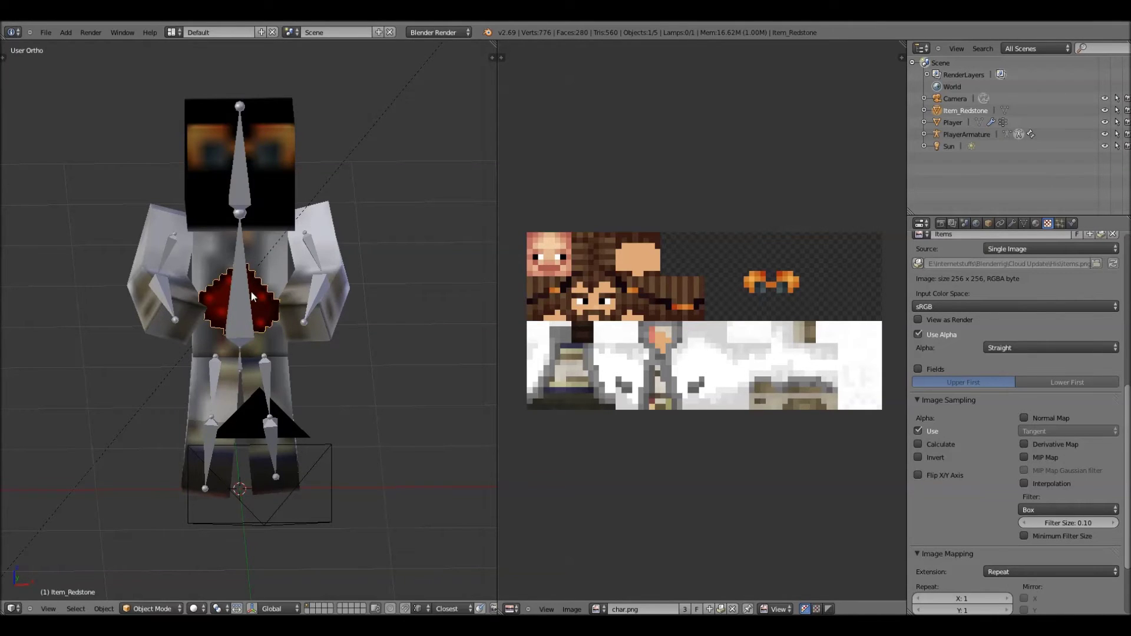
middle_drag(418, 408, 226, 277)
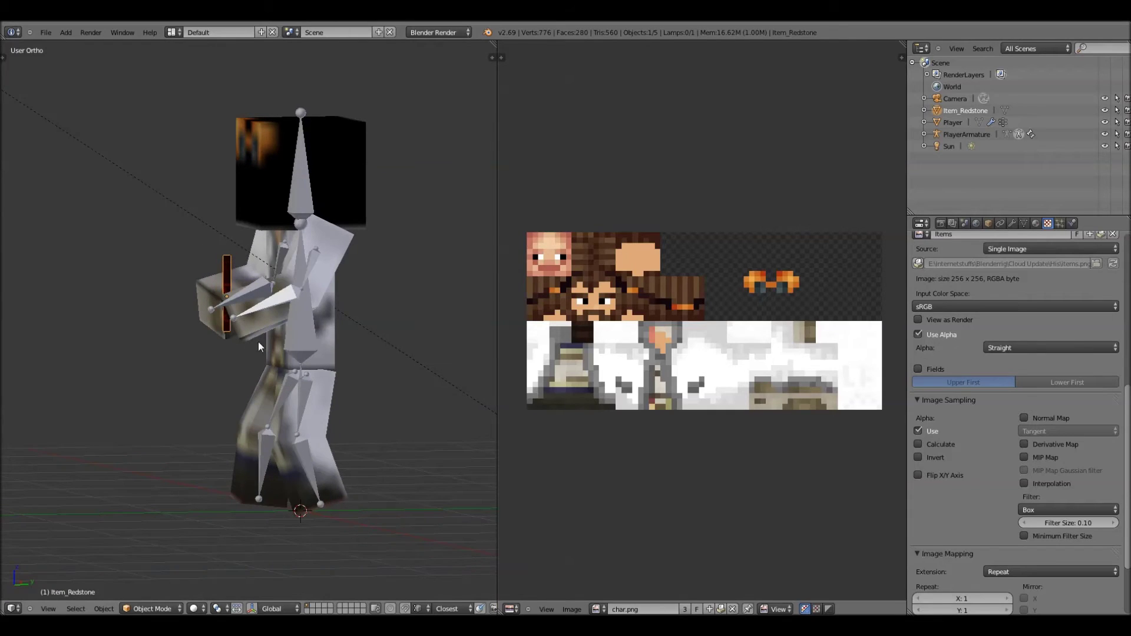
key(r)
click(216, 272)
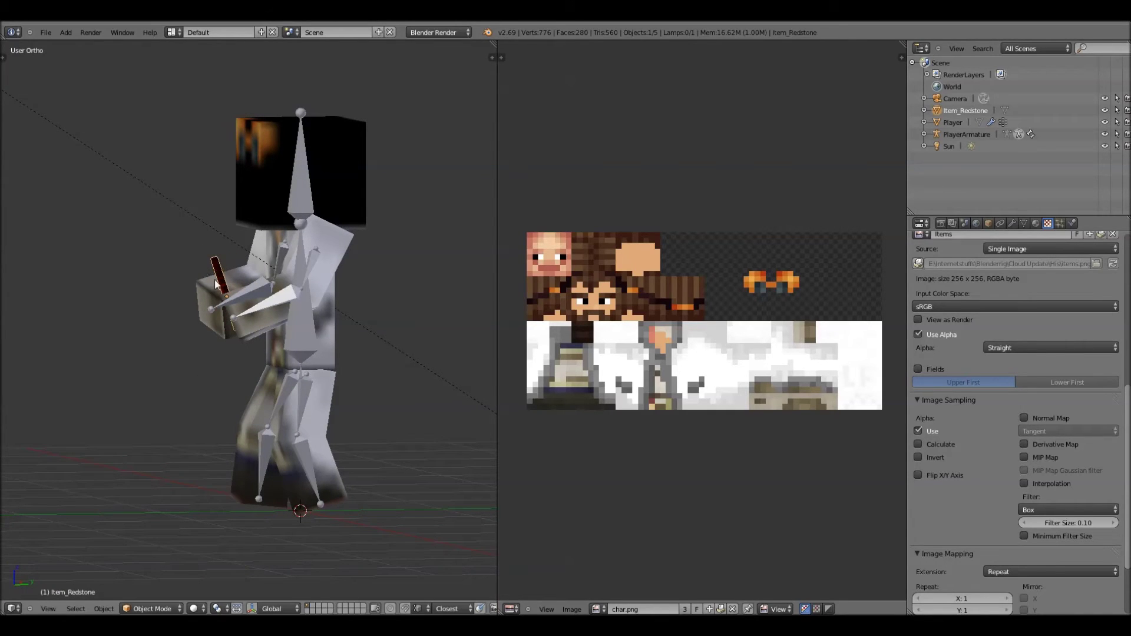
middle_drag(196, 403, 284, 539)
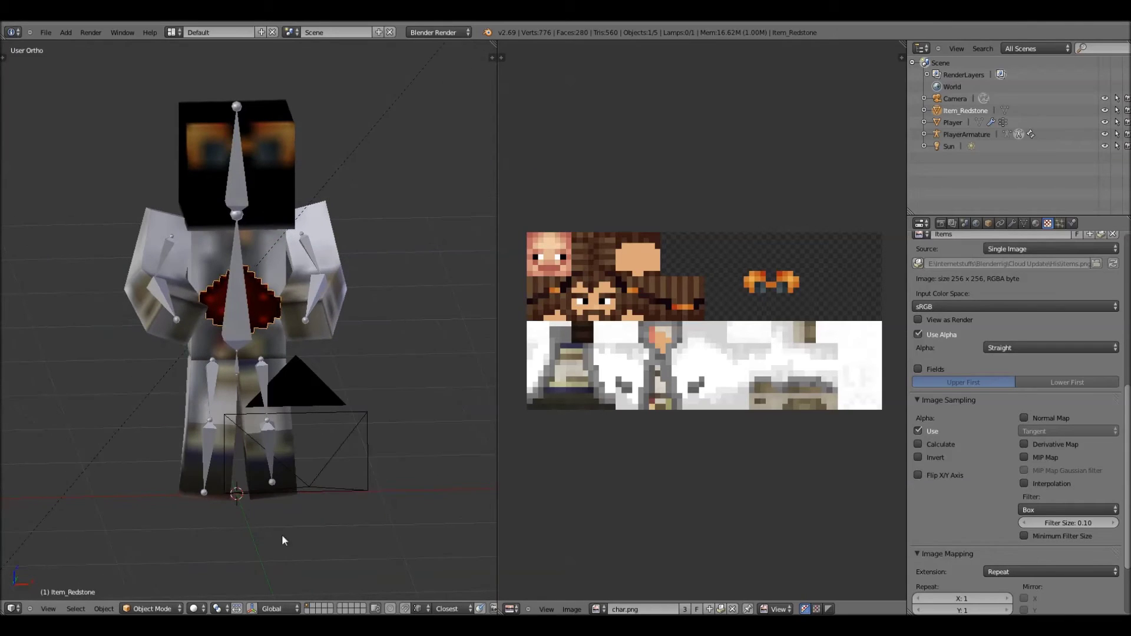
click(196, 608)
Set the viewport shading to Rendered and zoom in on the character
click(212, 543)
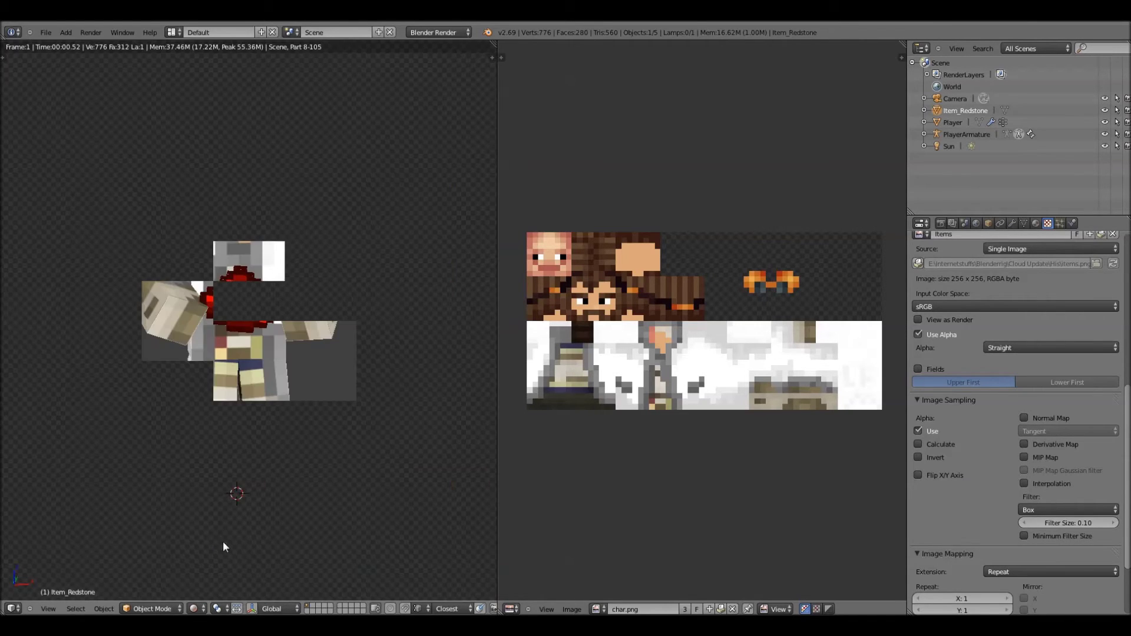
click(197, 608)
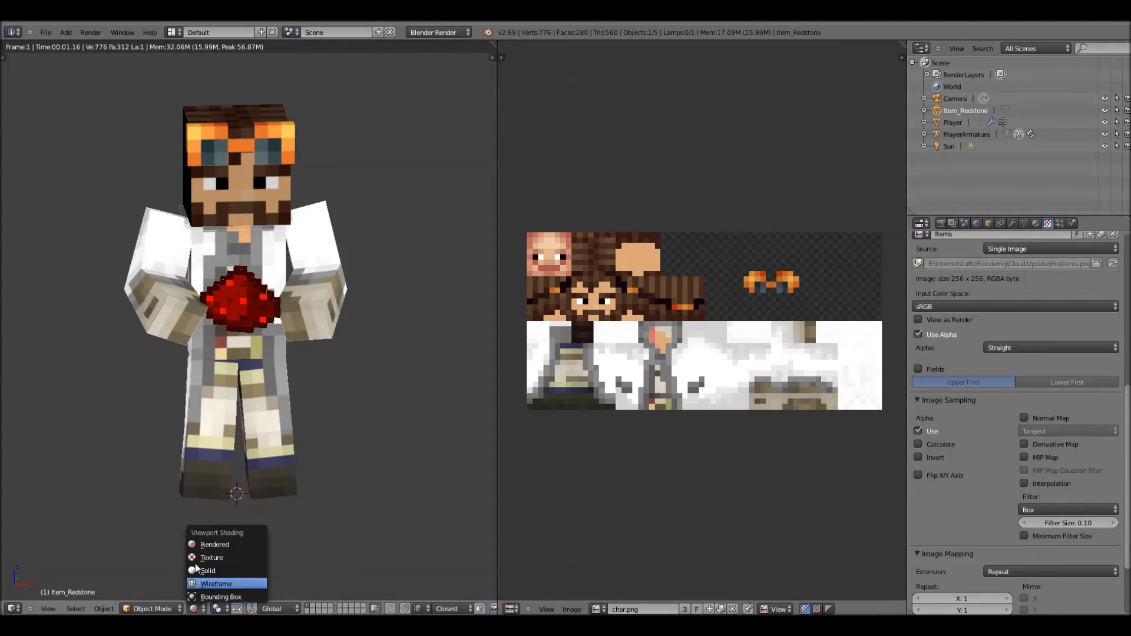
click(199, 546)
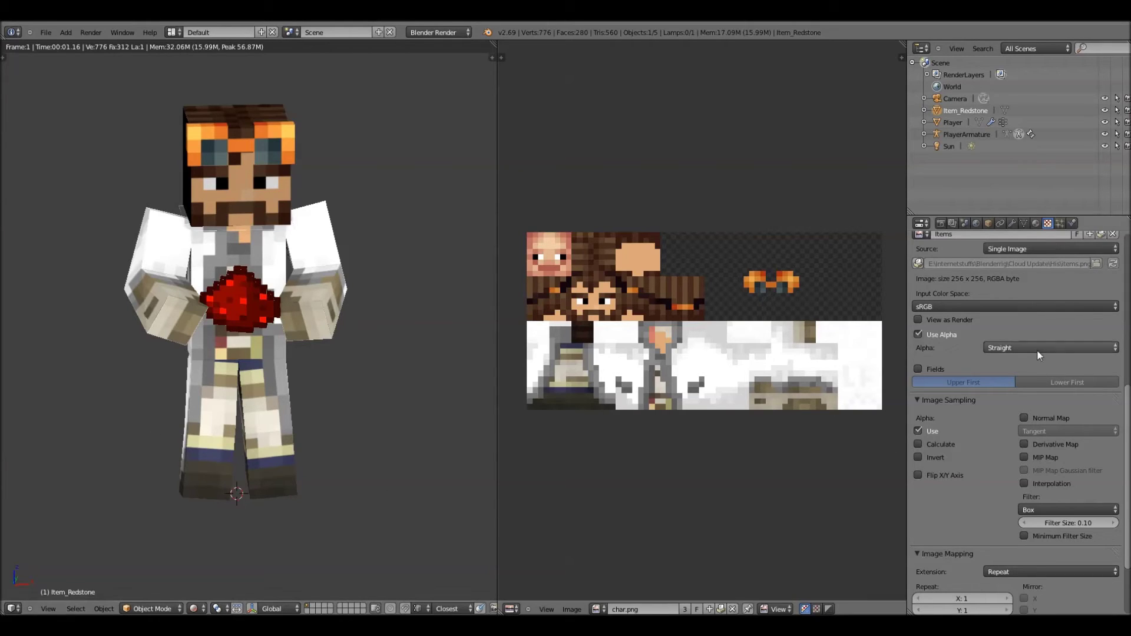
scroll(1037, 351, up, 2)
scroll(1037, 351, up, 7)
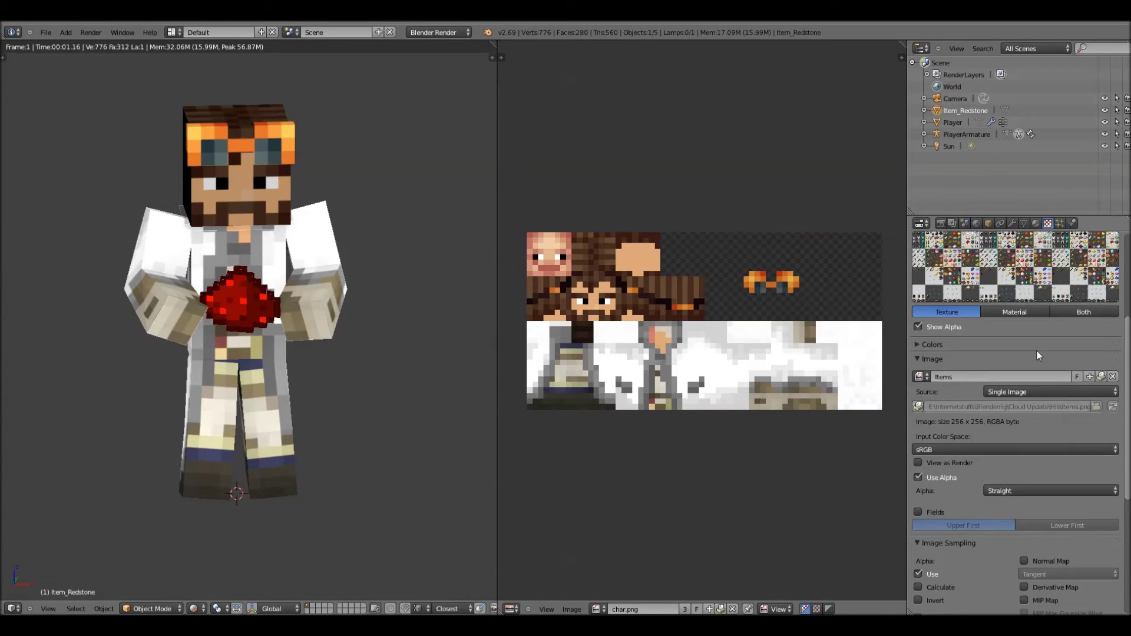
In Render properties, set the Shading alpha to Transparent and the output to RGBA
click(940, 223)
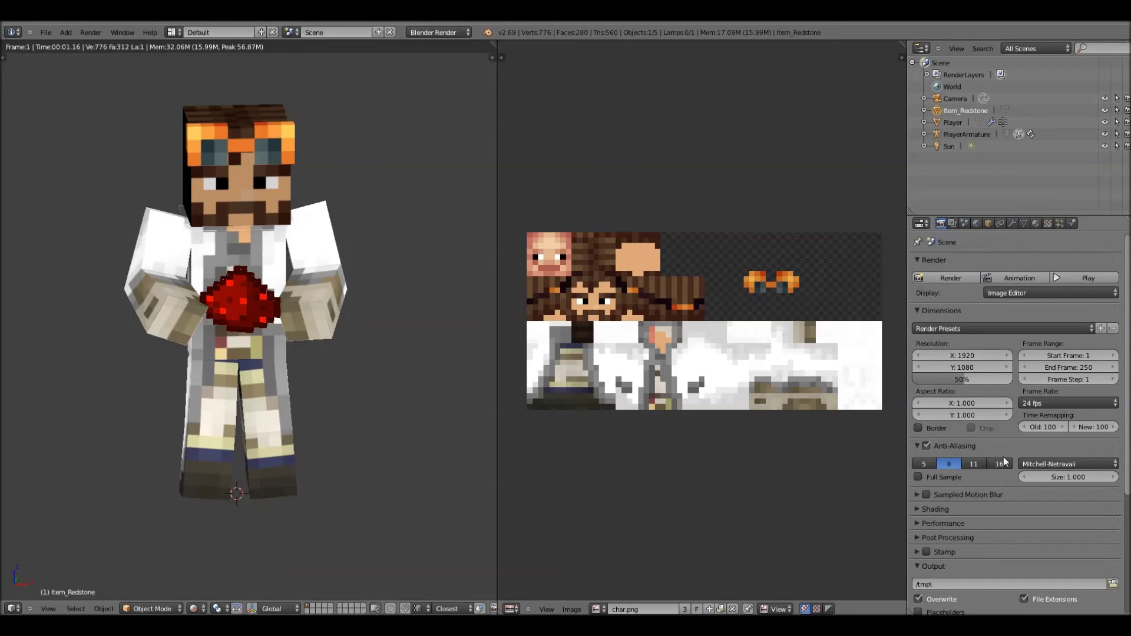
scroll(1004, 454, down, 1)
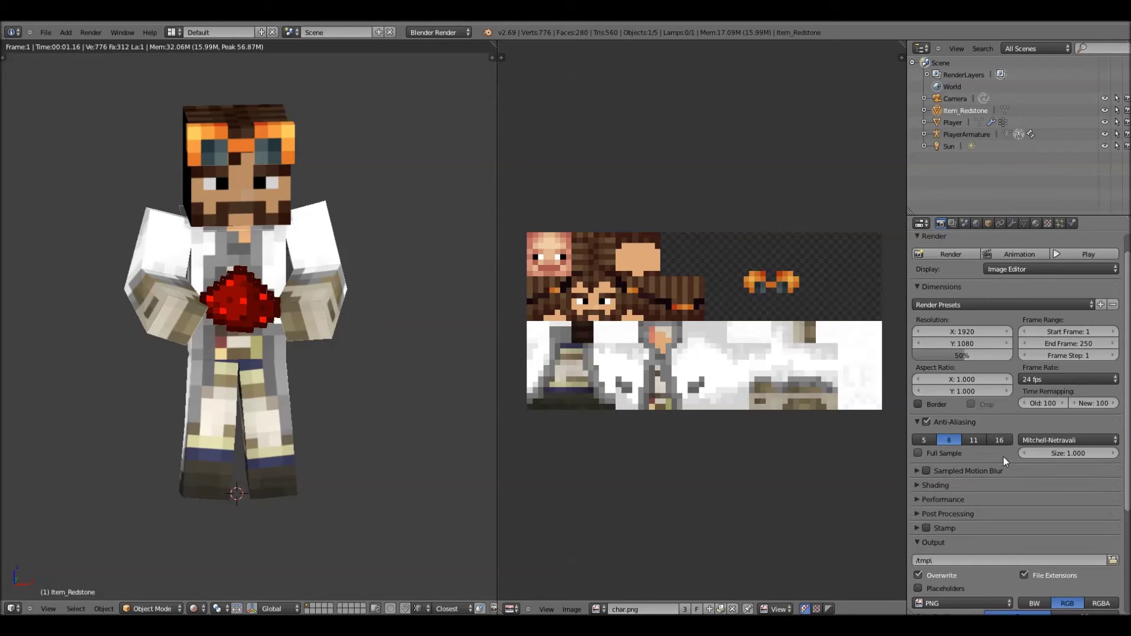
click(936, 487)
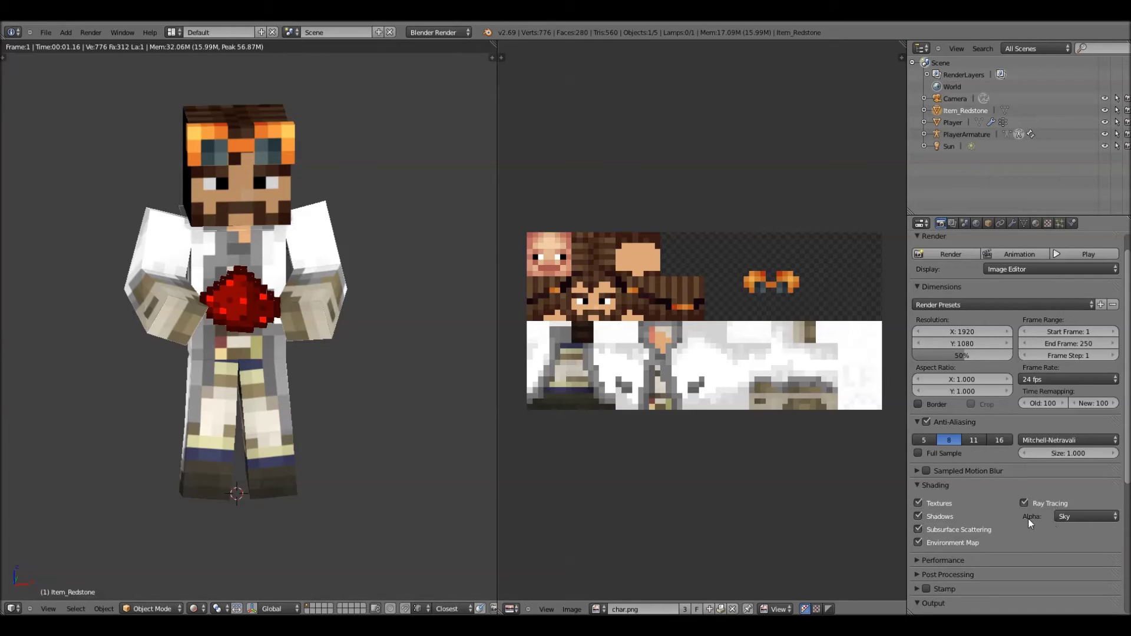
click(1063, 515)
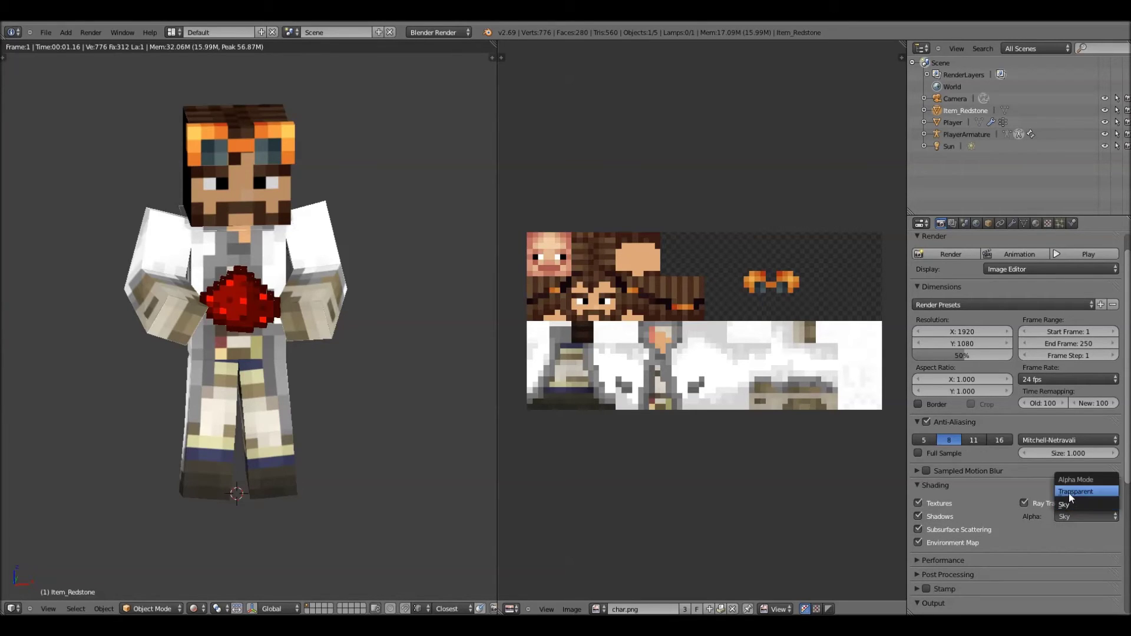
click(1068, 493)
scroll(1030, 509, down, 6)
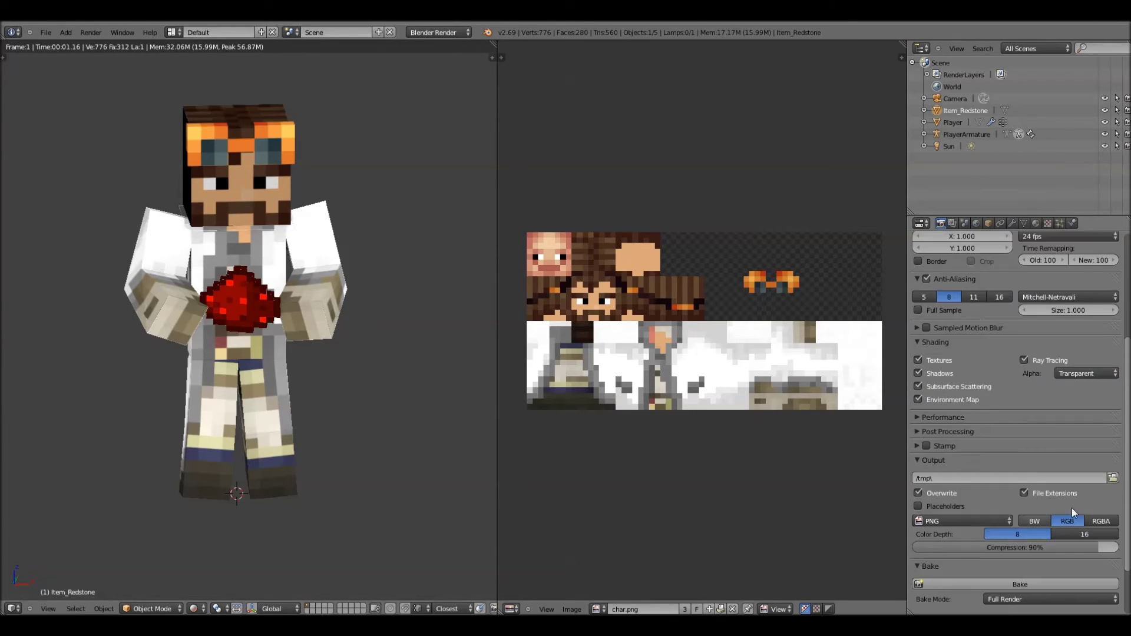
click(1101, 526)
Raise anti-aliasing to 16 samples
scroll(1002, 443, up, 7)
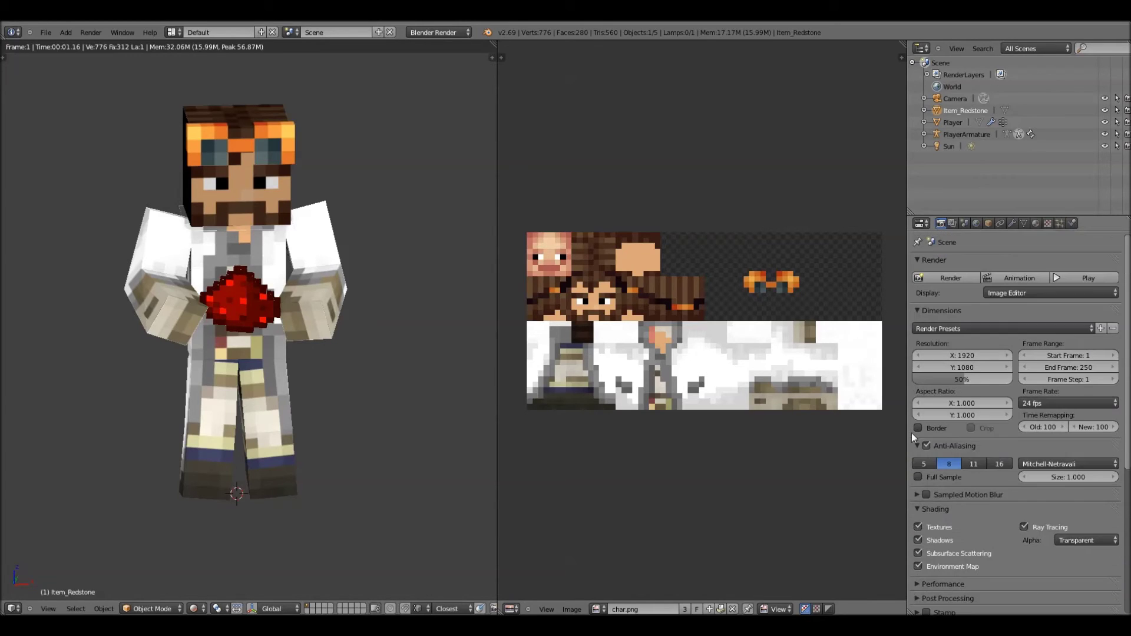
click(999, 465)
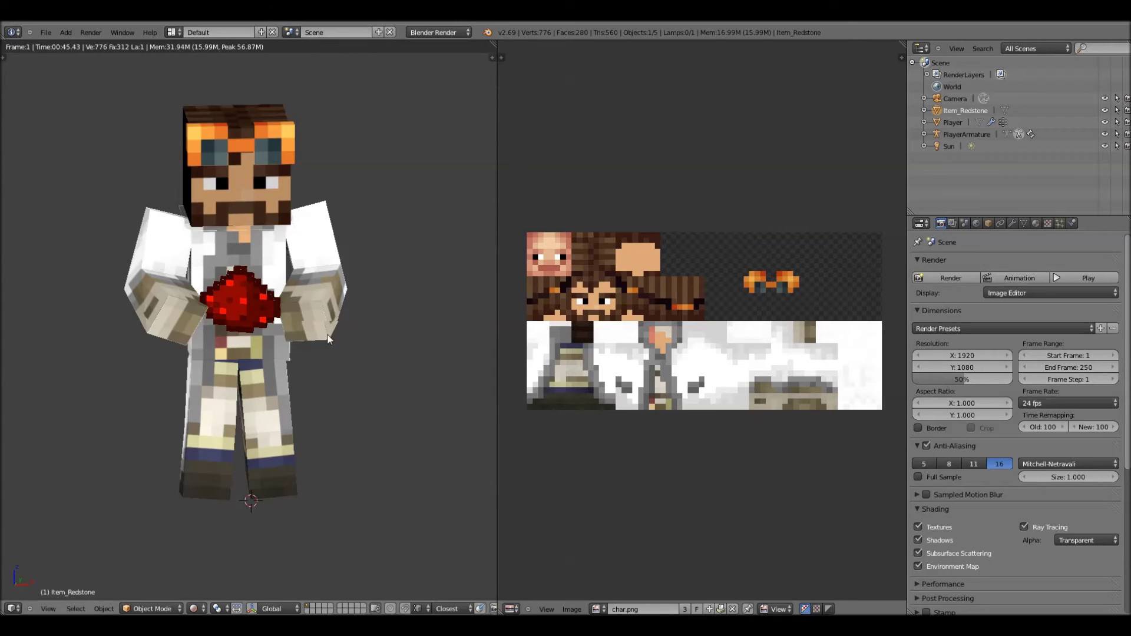
middle_drag(328, 339, 300, 185)
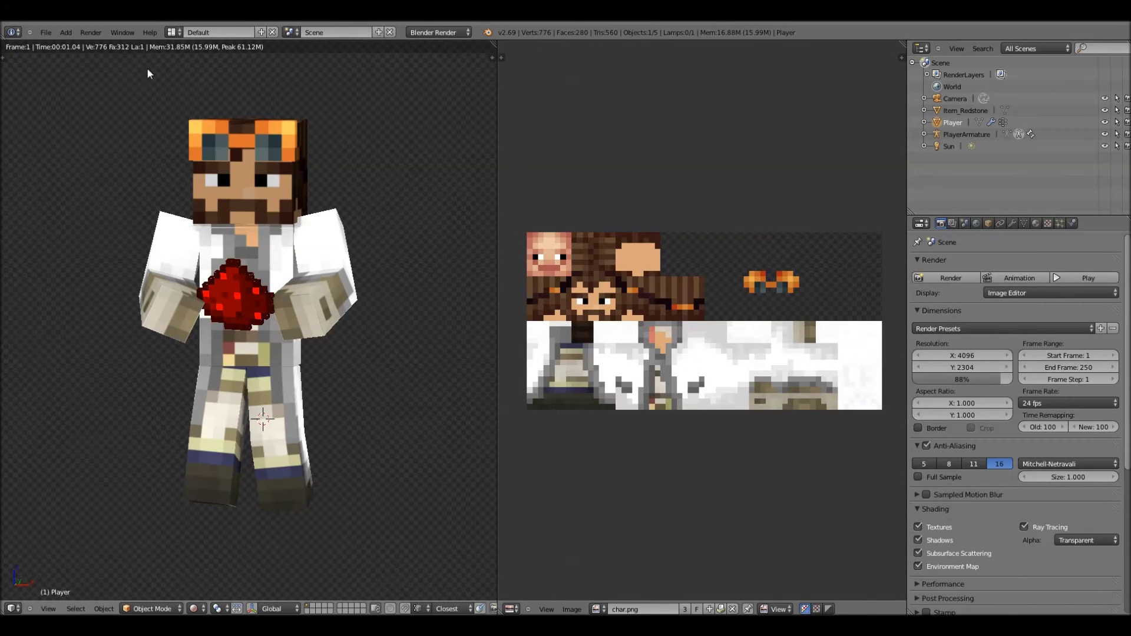
Render the current frame as an image via Render > Render Image
click(97, 33)
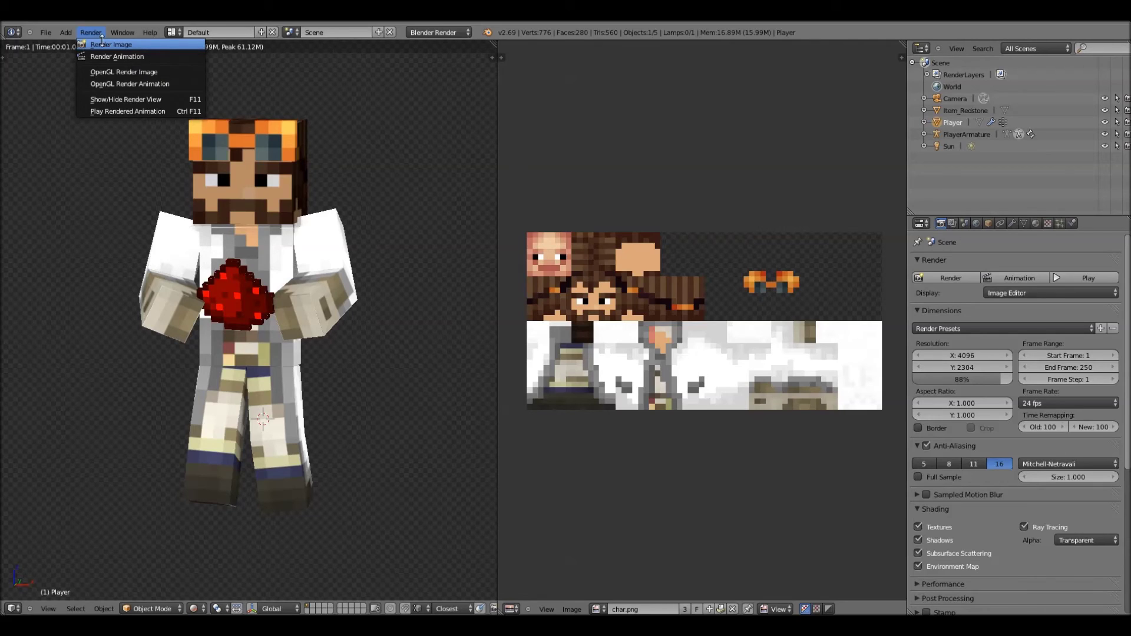
click(102, 44)
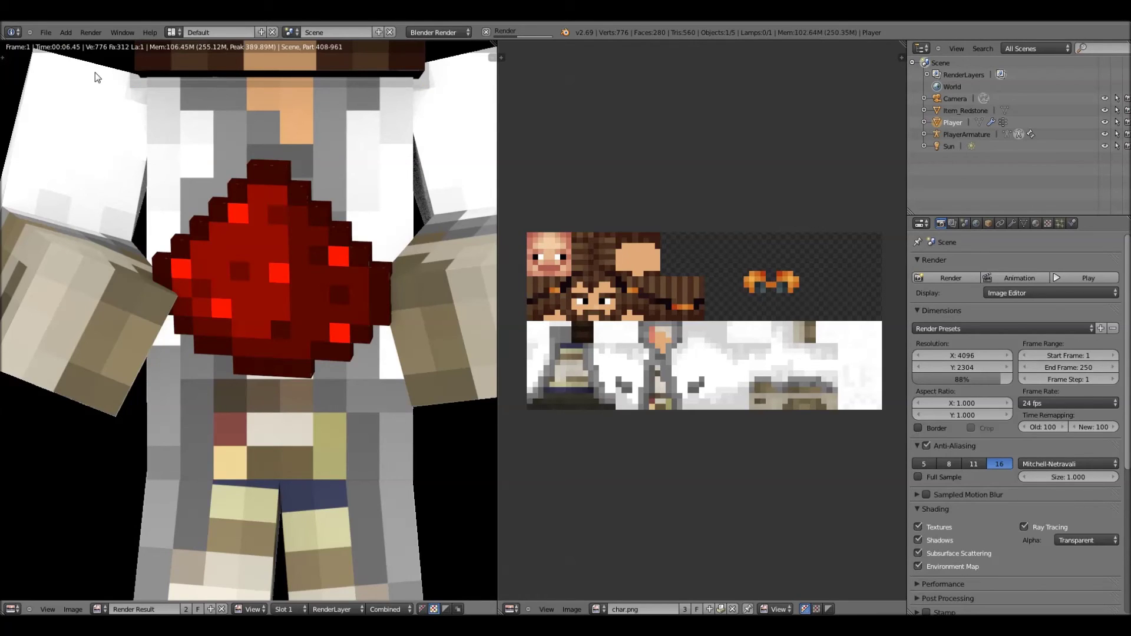
scroll(184, 183, down, 2)
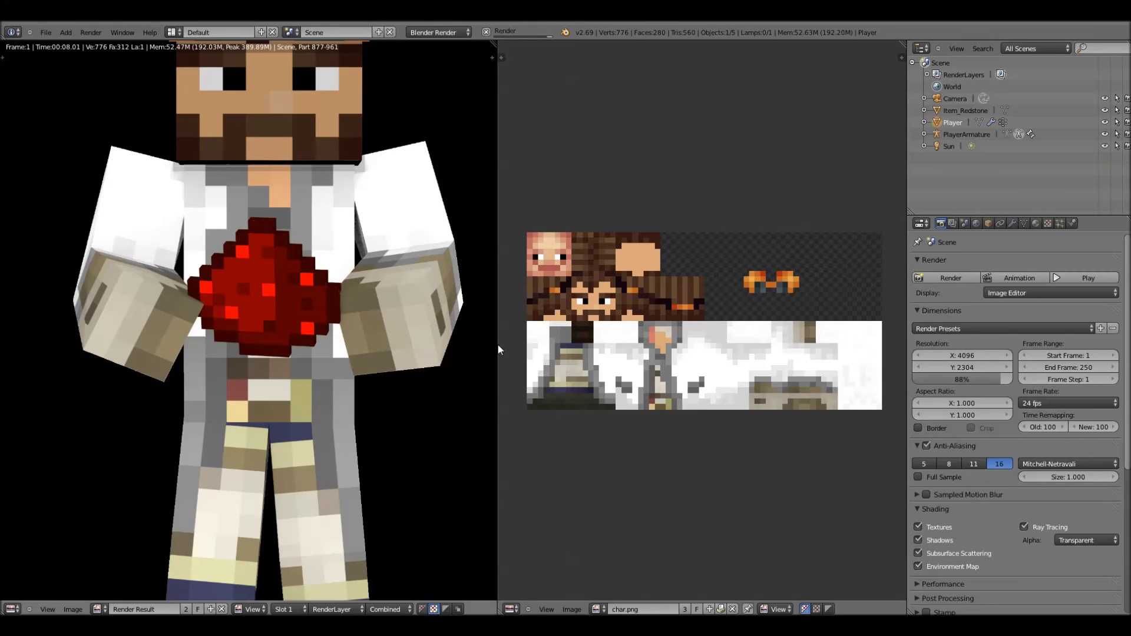
Widen the render result area to view the finished image
drag(497, 344, 795, 329)
scroll(589, 314, down, 1)
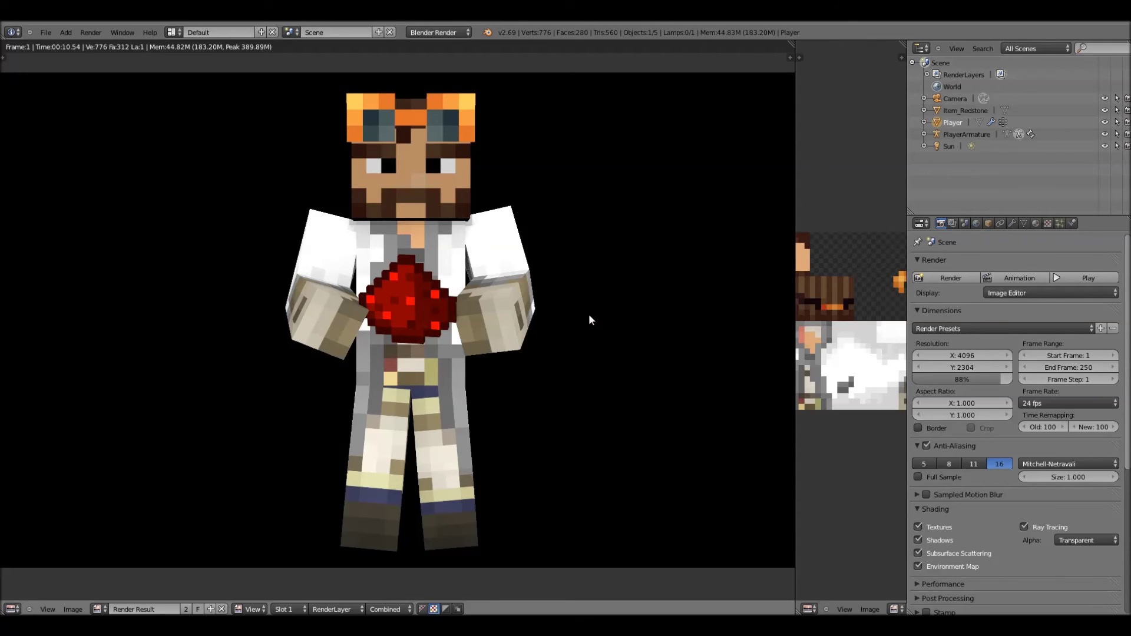
click(72, 610)
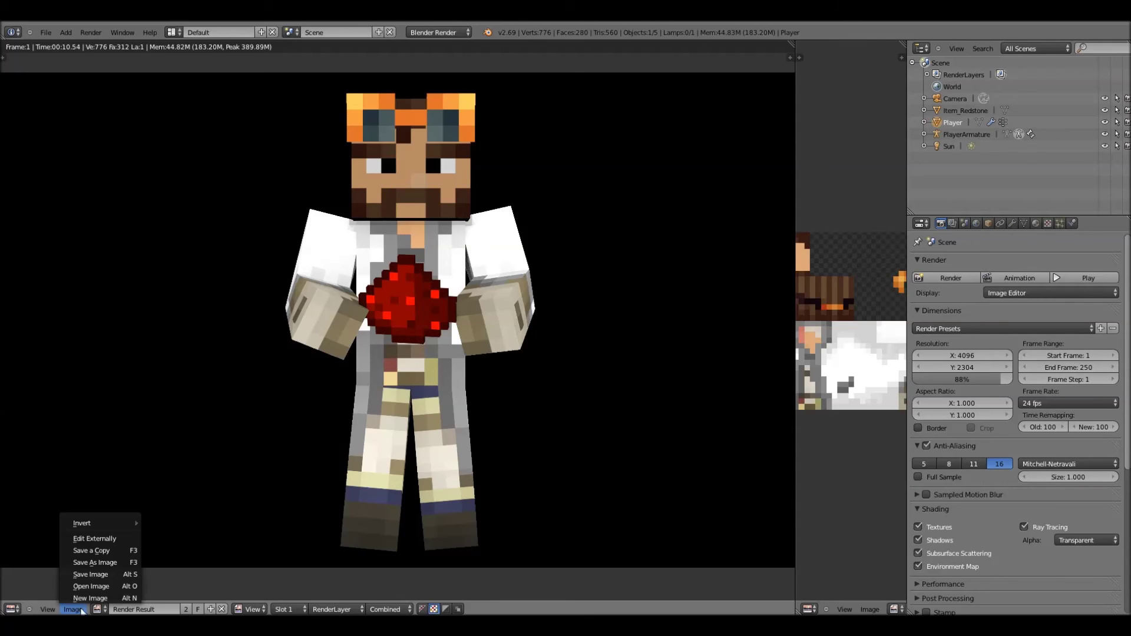
Save the render as an image, replacing 'untitled' with the filename redstoneguy in Desktop
click(93, 563)
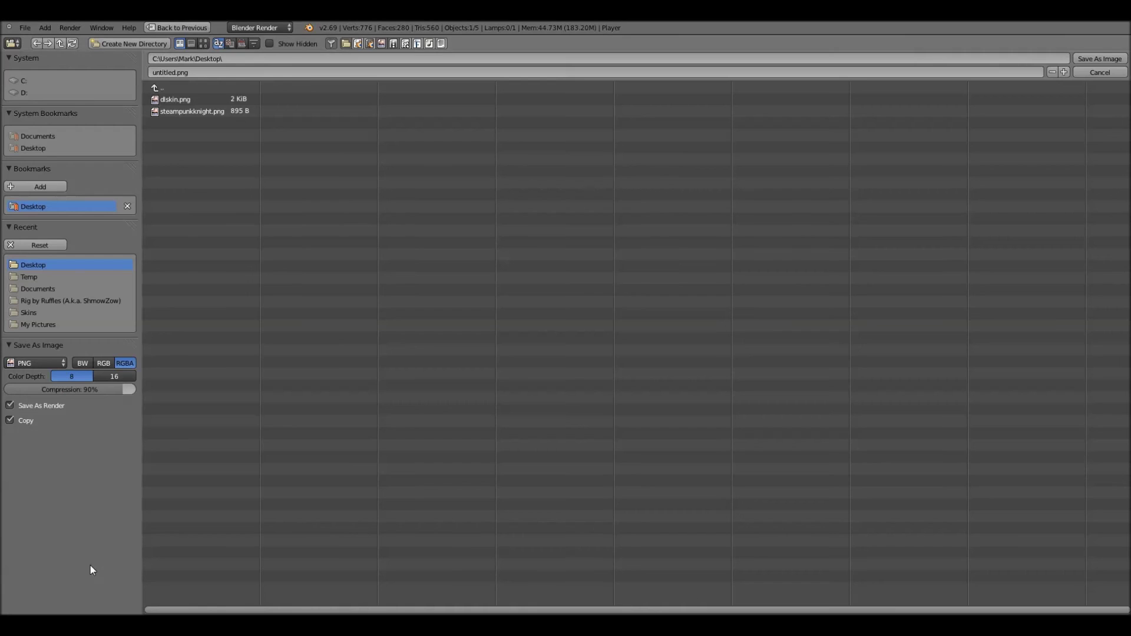
click(173, 69)
double_click(173, 71)
key(BackSpace)
text(redstoneguy)
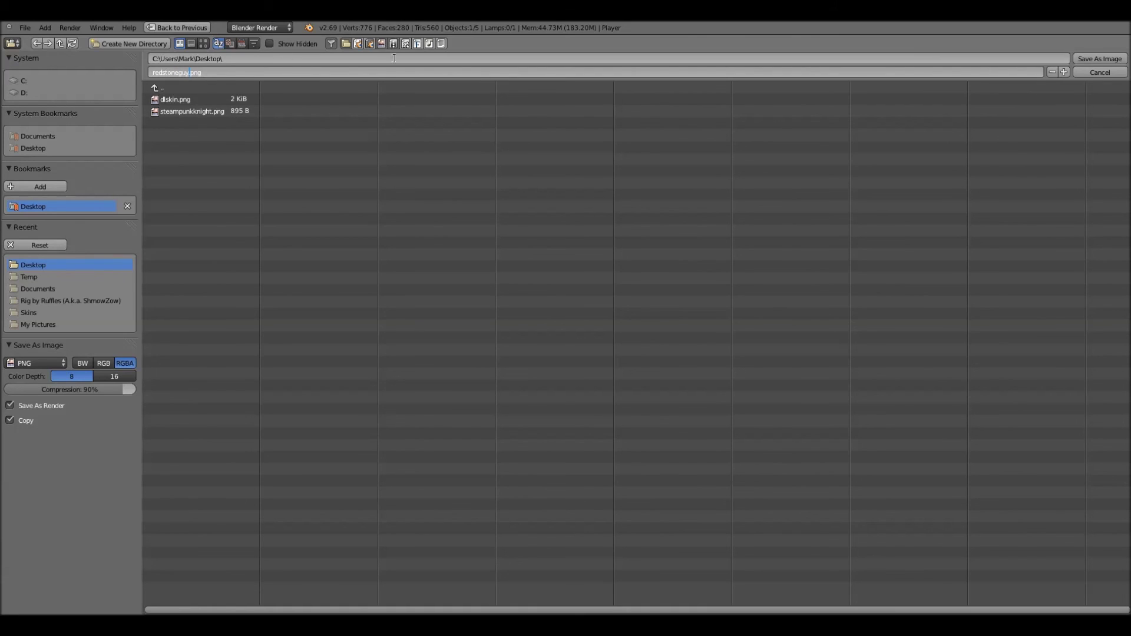